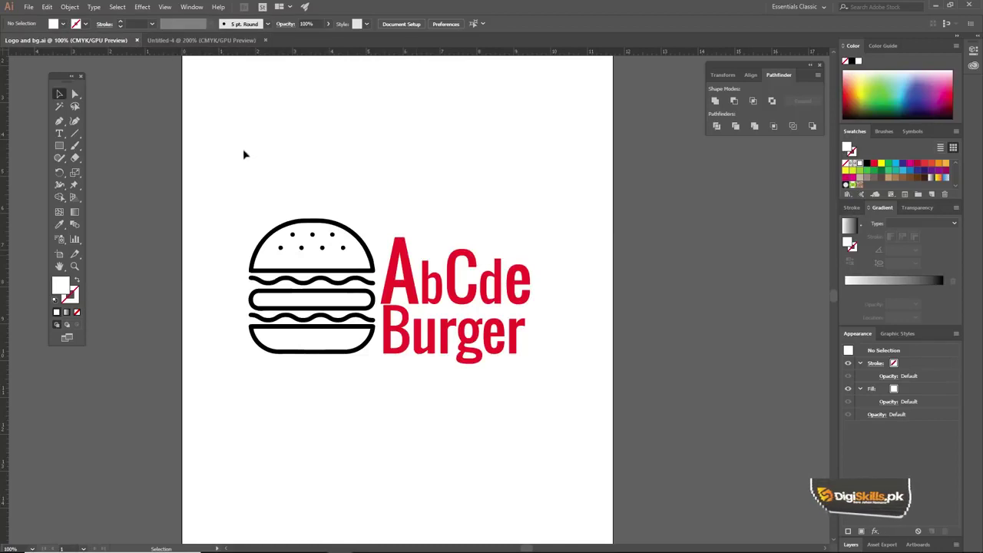
Step: Copy the burger logo group from the Logo and bg.ai document into the Untitled-4 document
{"action": "left_click_drag", "start_coordinate": [456, 307], "coordinate": [566, 373]}
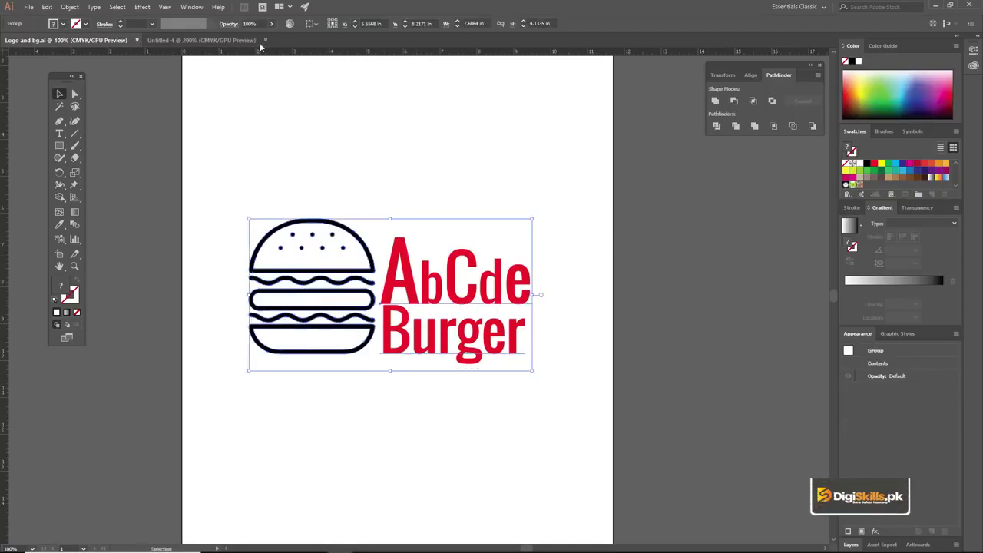
{"action": "left_click", "coordinate": [236, 40]}
{"action": "key", "text": "ctrl+v"}
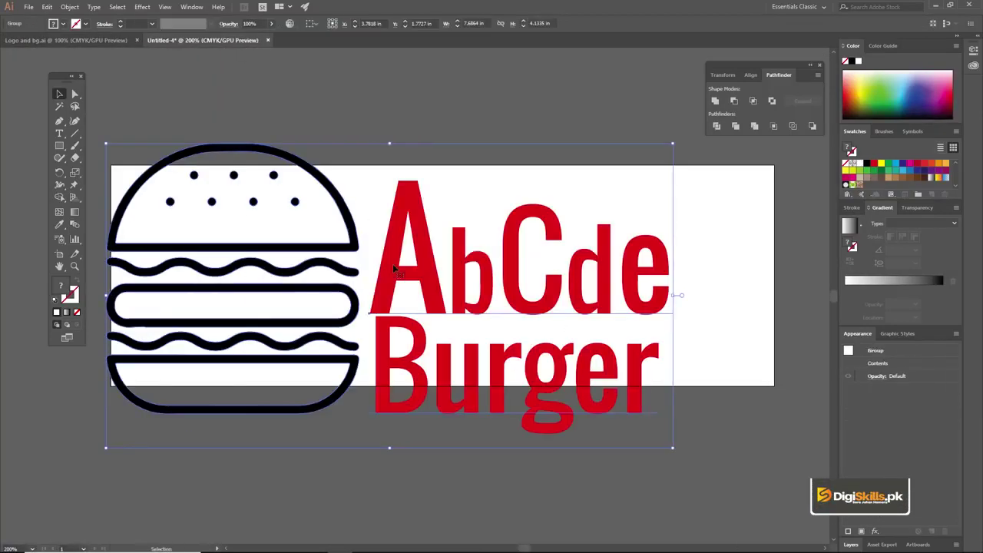
Step: Scale the pasted logo down to about 3.11 × 1.67 in and place it in the left half of the artboard
{"action": "left_click_drag", "start_coordinate": [673, 144], "coordinate": [513, 229]}
{"action": "left_click_drag", "start_coordinate": [465, 284], "coordinate": [345, 266]}
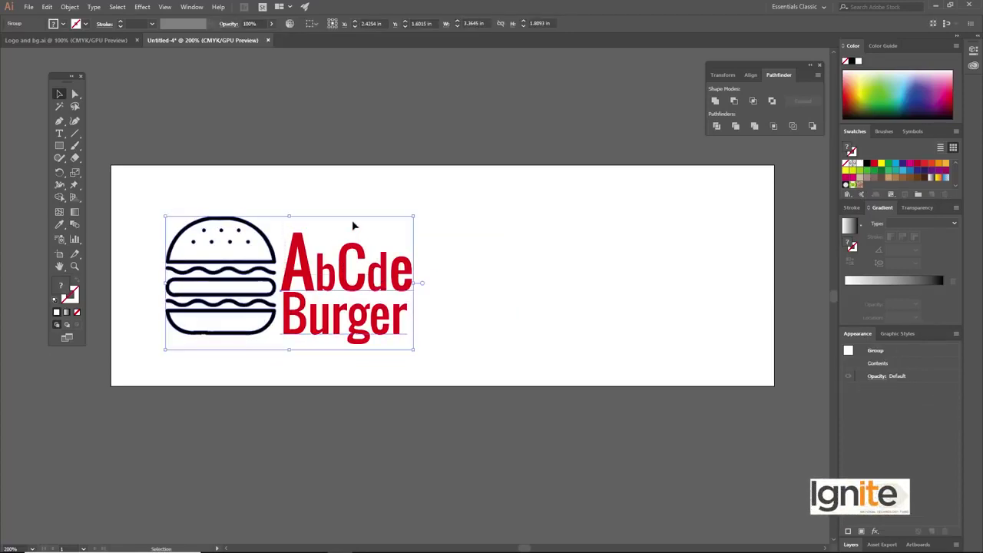
{"action": "left_click_drag", "start_coordinate": [351, 252], "coordinate": [341, 247]}
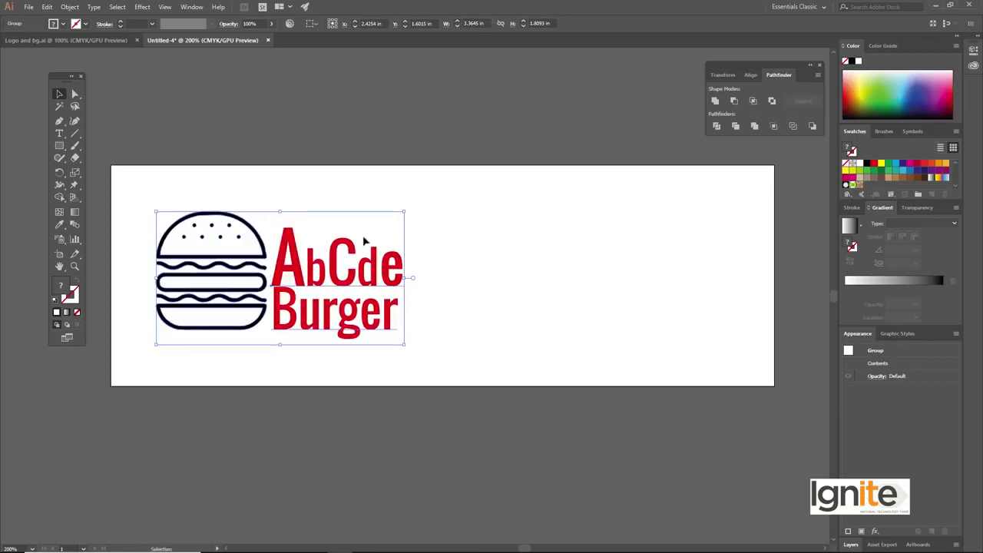
{"action": "left_click_drag", "start_coordinate": [403, 212], "coordinate": [396, 217]}
{"action": "left_click", "coordinate": [375, 201]}
{"action": "left_click_drag", "start_coordinate": [344, 257], "coordinate": [334, 255]}
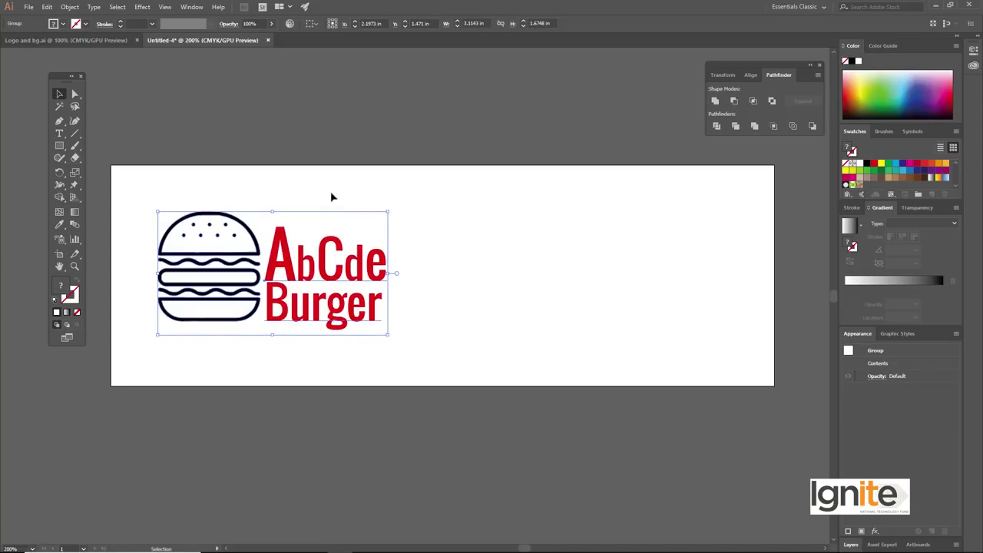
{"action": "left_click", "coordinate": [330, 191]}
Step: Draw a white 9 × 3 in background rectangle covering the whole artboard and send it to the back
{"action": "left_click", "coordinate": [58, 151]}
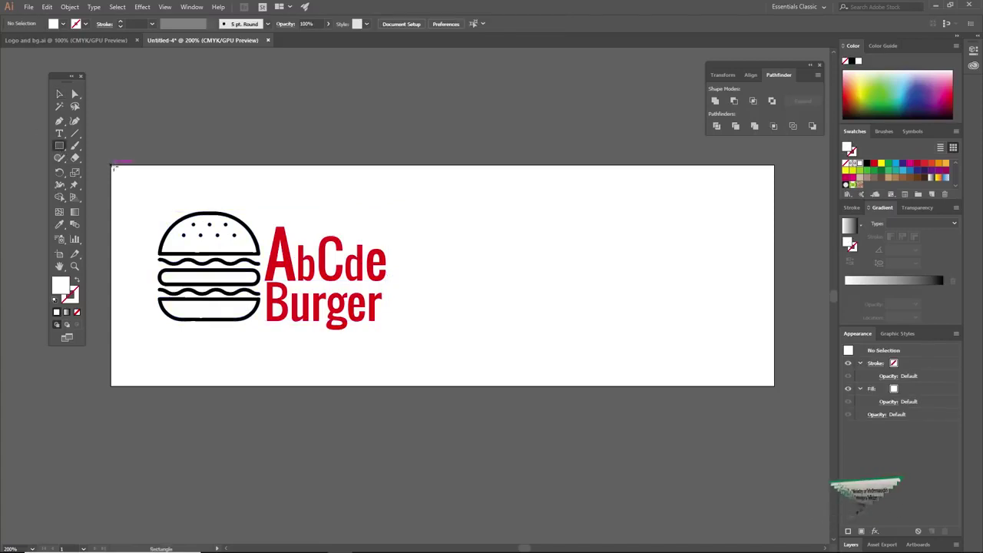
{"action": "left_click_drag", "start_coordinate": [112, 167], "coordinate": [773, 384]}
{"action": "key", "text": "v"}
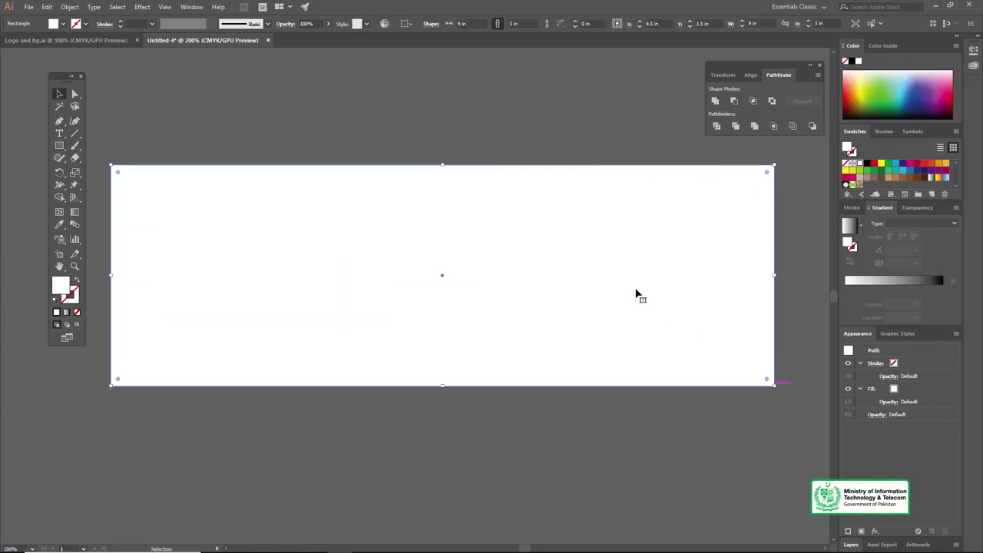
{"action": "right_click", "coordinate": [393, 221]}
{"action": "mouse_move", "coordinate": [484, 378]}
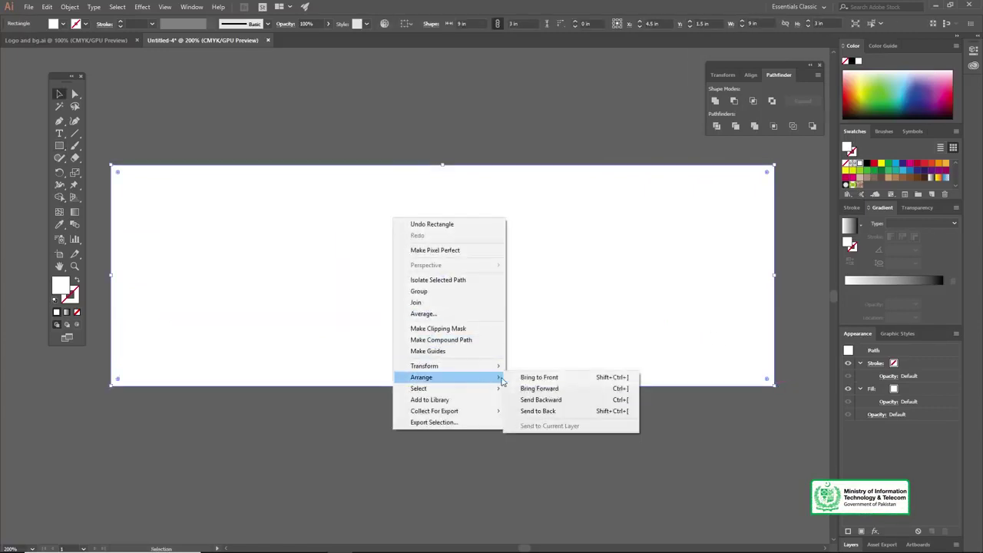
{"action": "left_click", "coordinate": [552, 400]}
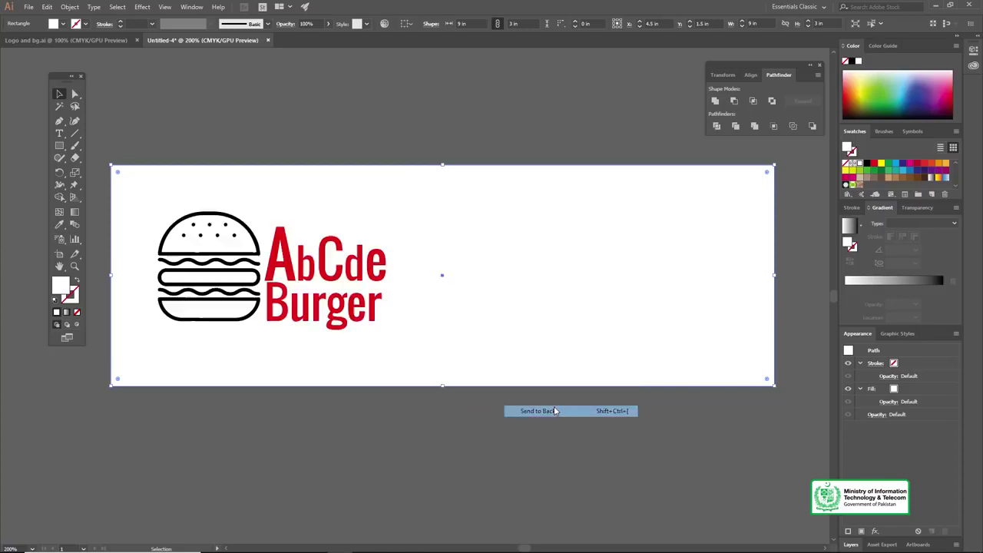
{"action": "left_click", "coordinate": [321, 155]}
{"action": "left_click", "coordinate": [290, 244]}
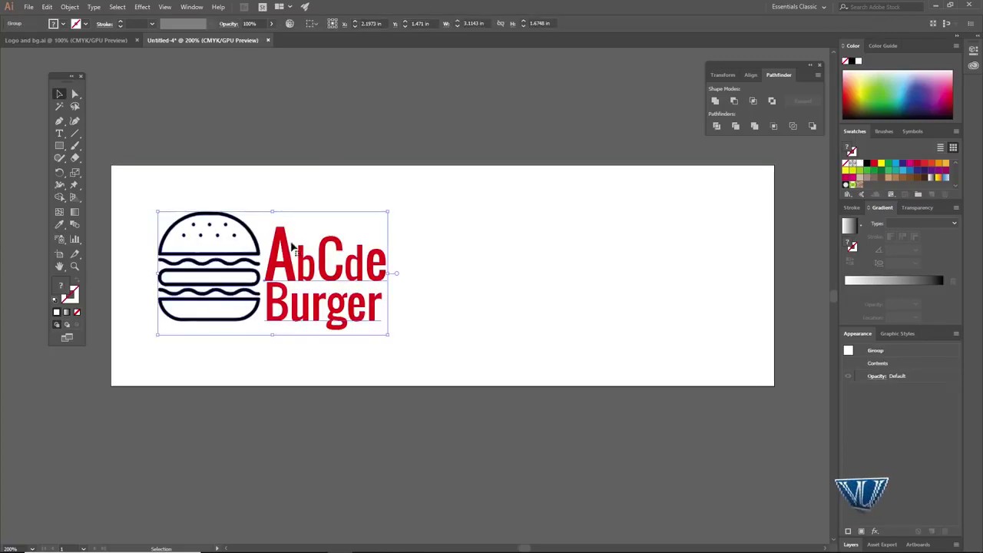
{"action": "left_click_drag", "start_coordinate": [285, 246], "coordinate": [291, 246]}
{"action": "key", "text": "ctrl+z"}
Step: Draw a rectangle 9 in wide and about 0.4 in high along the artboard's bottom edge and fill it red
{"action": "left_click", "coordinate": [60, 145]}
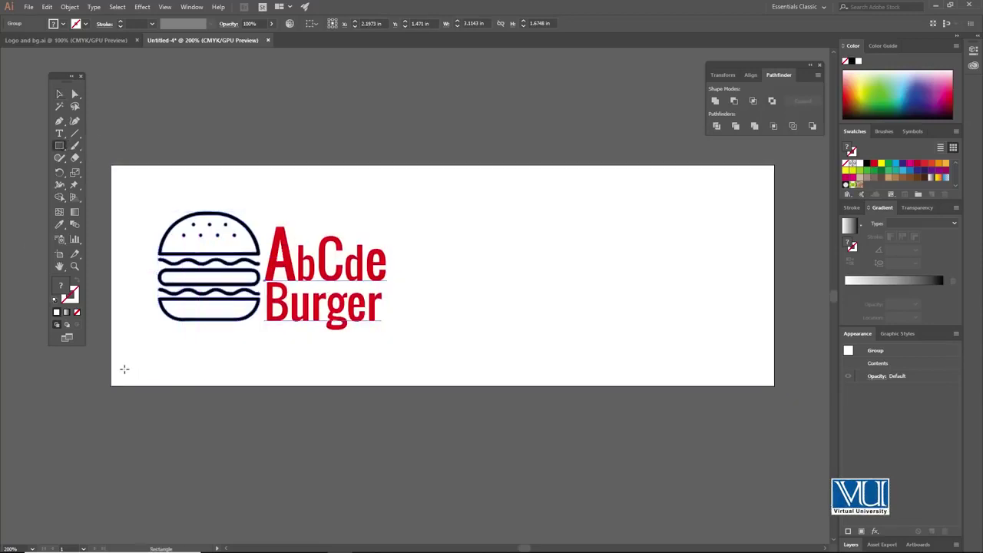
{"action": "left_click_drag", "start_coordinate": [113, 356], "coordinate": [773, 384]}
{"action": "key", "text": "v"}
{"action": "left_click", "coordinate": [62, 24]}
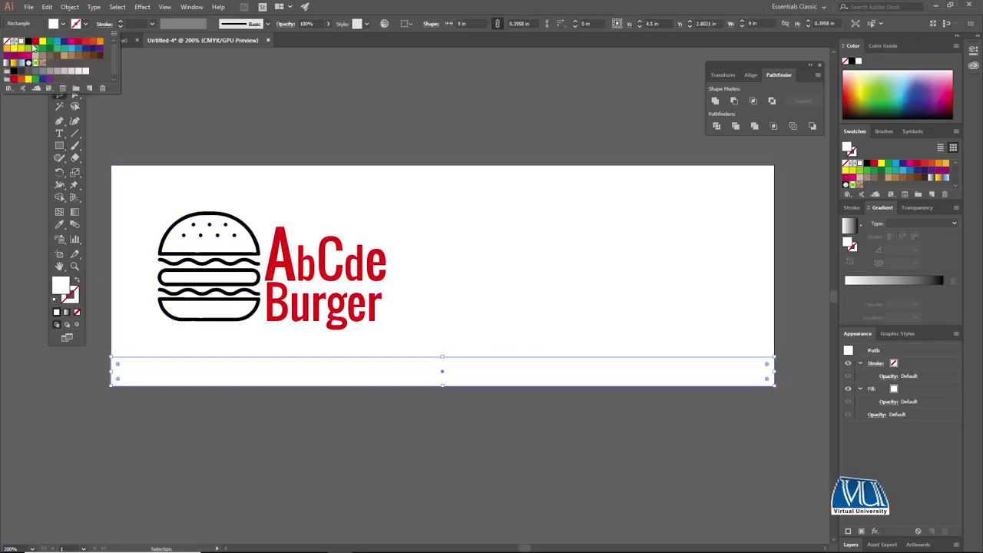
{"action": "left_click", "coordinate": [33, 45]}
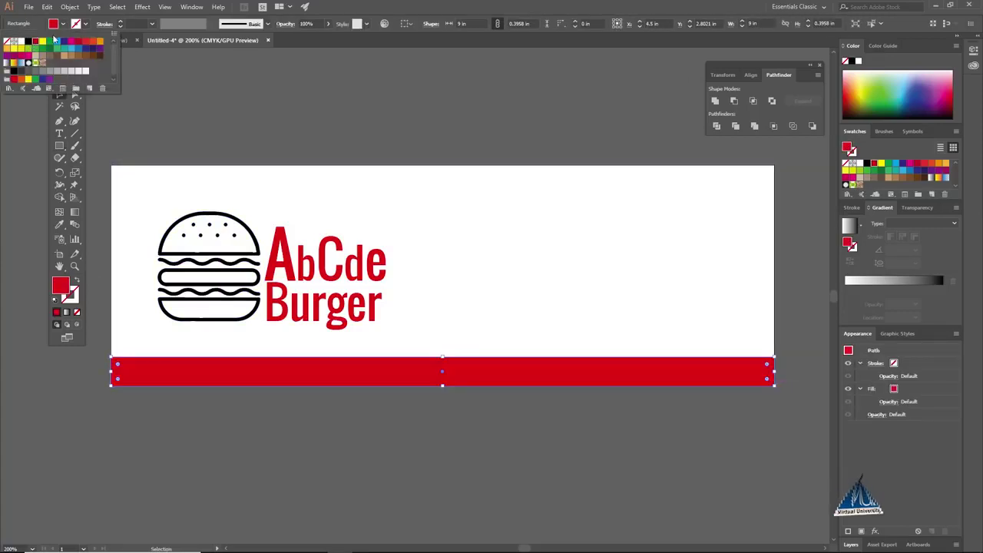
Step: Nudge the burger logo slightly upward in the white area above the red bar
{"action": "left_click", "coordinate": [298, 275]}
{"action": "key", "text": "Up"}
{"action": "key", "text": "Up"}
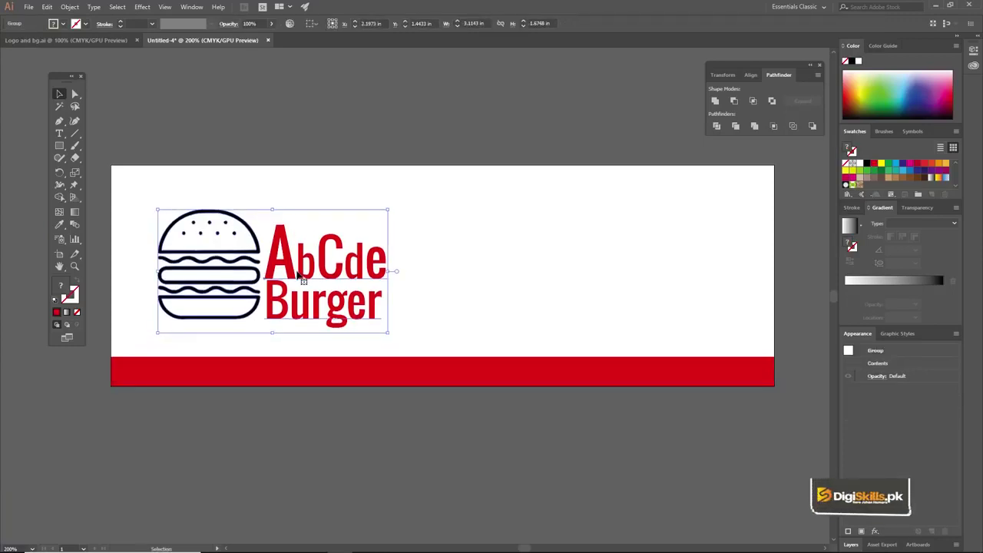
{"action": "key", "text": "Up"}
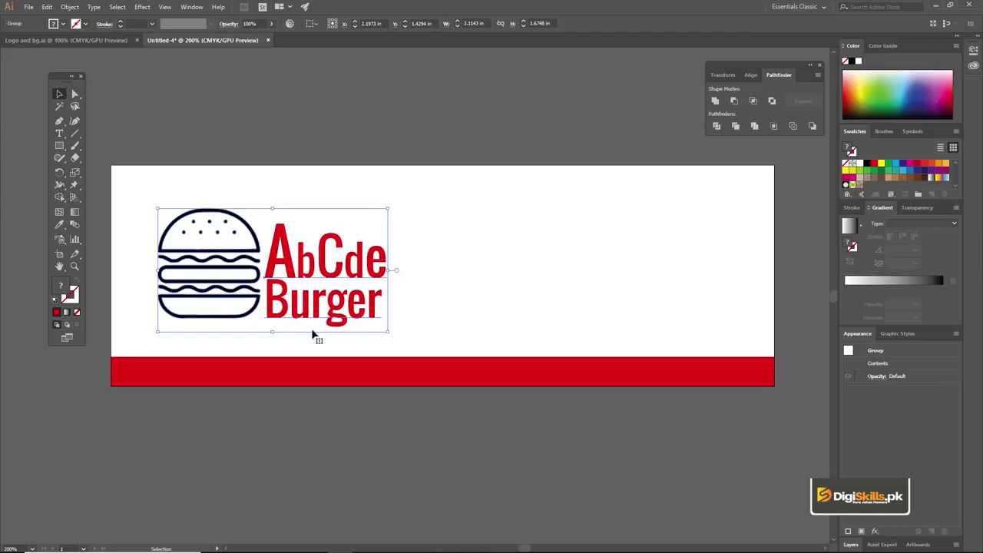
{"action": "left_click", "coordinate": [320, 371]}
{"action": "key", "text": "t"}
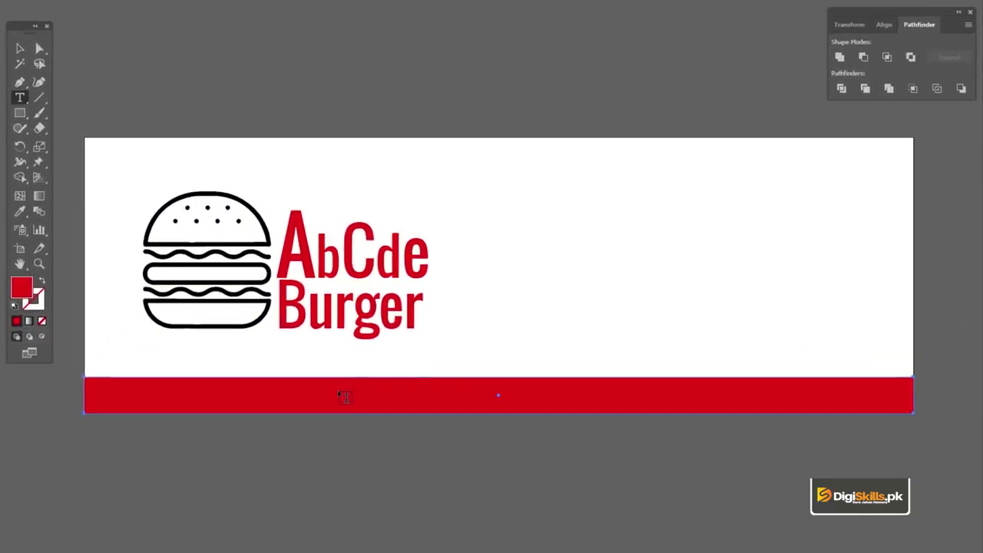
{"action": "left_click", "coordinate": [332, 385]}
{"action": "type", "text": "www.abcde"}
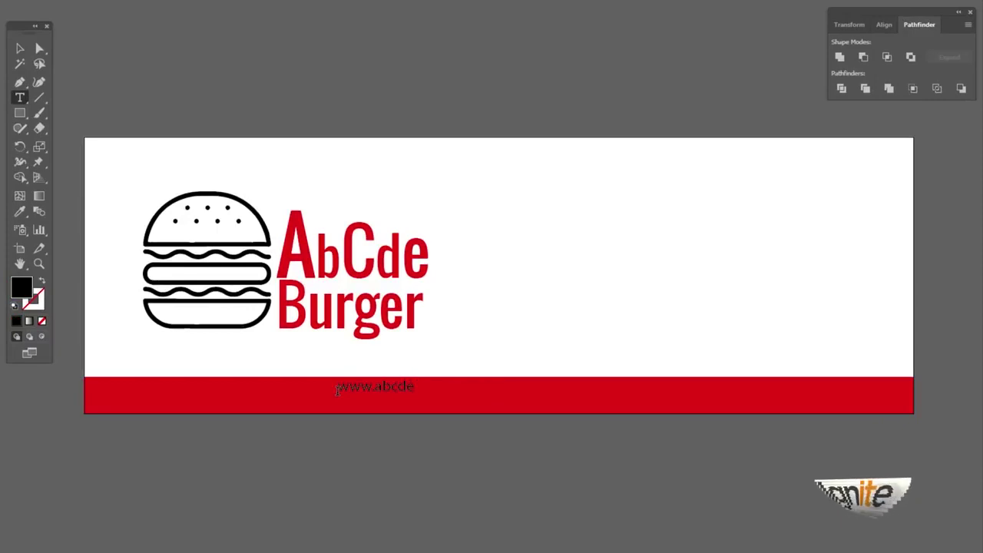
{"action": "type", "text": "burger.com"}
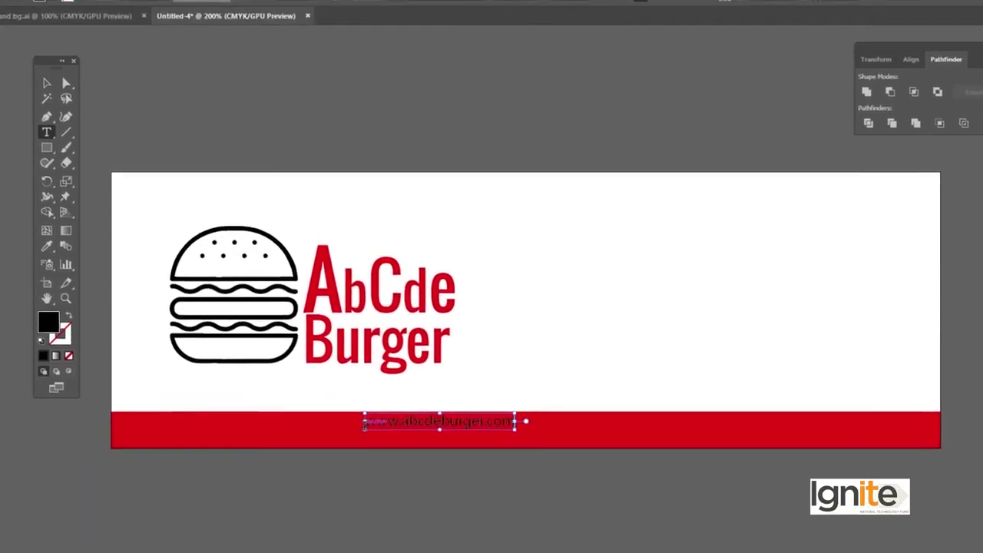
Step: Fill the web address text with white and move it down to the vertical middle of the red bar
{"action": "left_click", "coordinate": [71, 115]}
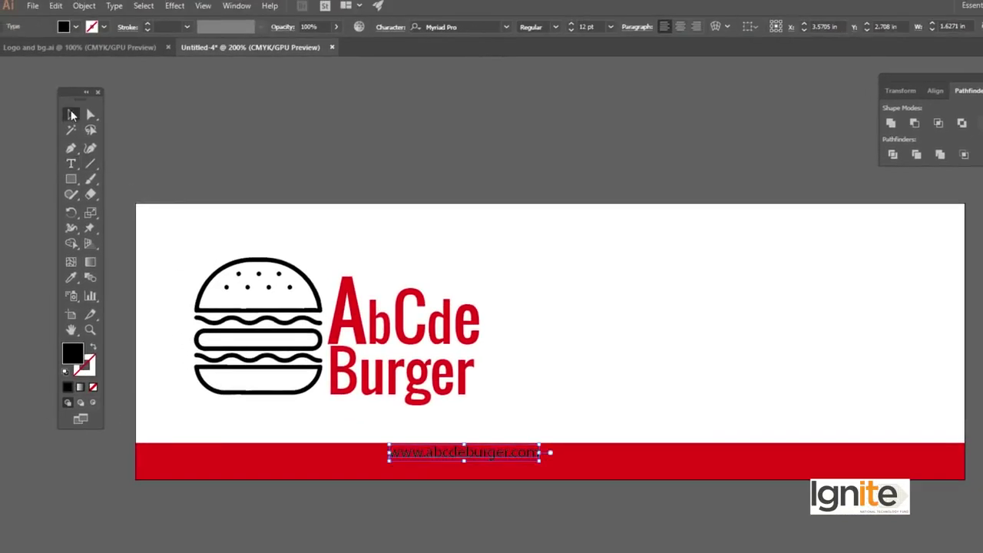
{"action": "left_click", "coordinate": [76, 27]}
{"action": "left_click", "coordinate": [23, 48]}
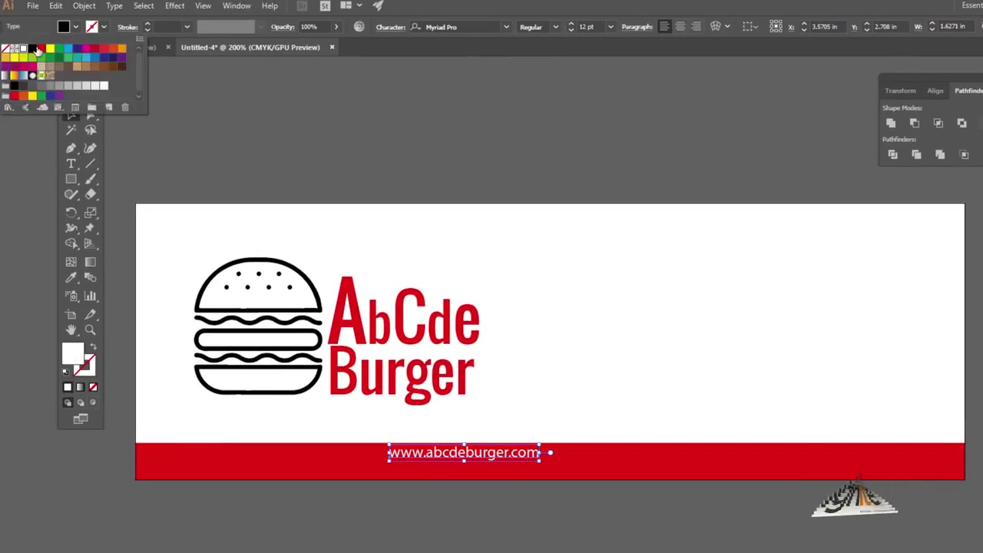
{"action": "left_click", "coordinate": [257, 85]}
{"action": "left_click_drag", "start_coordinate": [473, 450], "coordinate": [472, 458]}
{"action": "key", "text": "z"}
{"action": "left_click", "coordinate": [475, 465]}
{"action": "key", "text": "v"}
{"action": "left_click", "coordinate": [491, 360]}
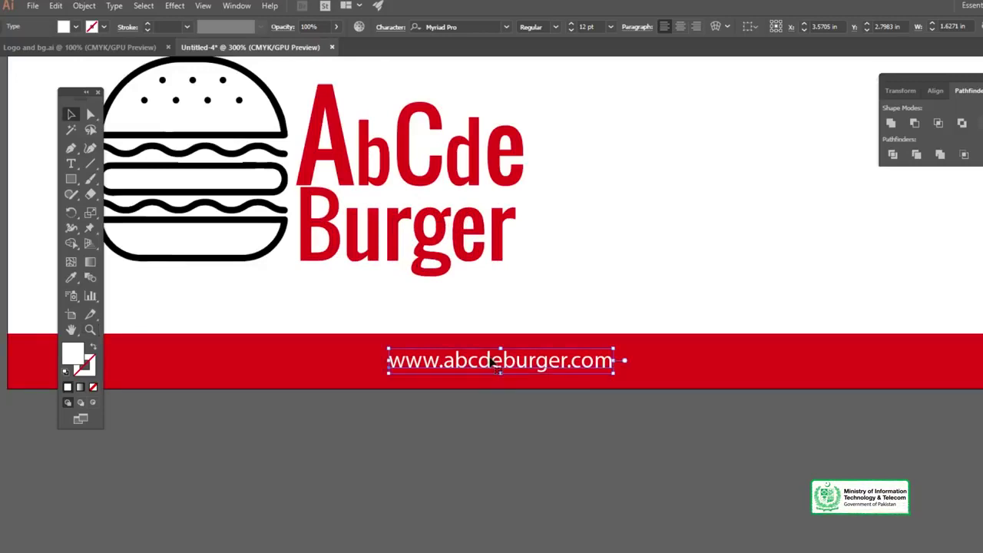
Step: Set the tracking of the whole web address text to 500
{"action": "triple_click", "coordinate": [486, 359]}
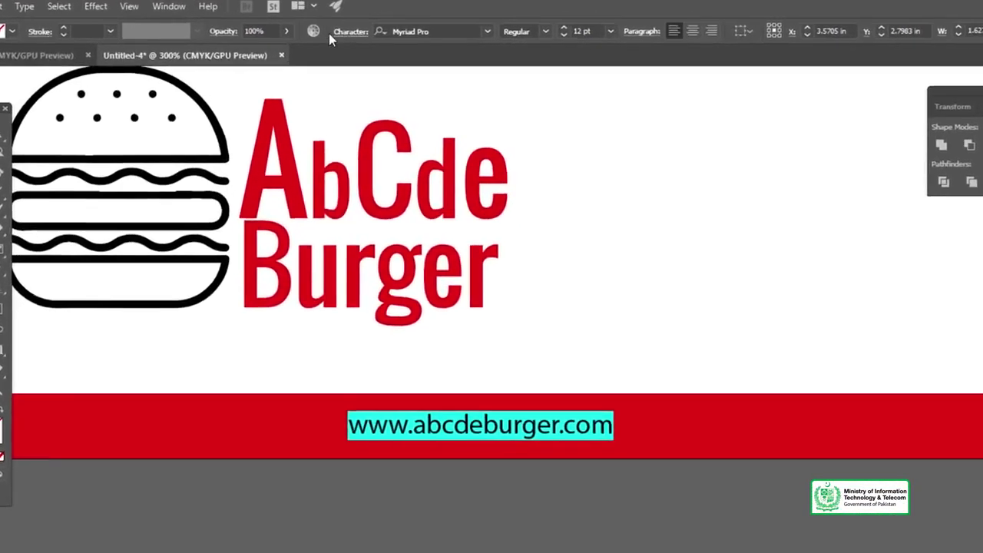
{"action": "left_click", "coordinate": [393, 28]}
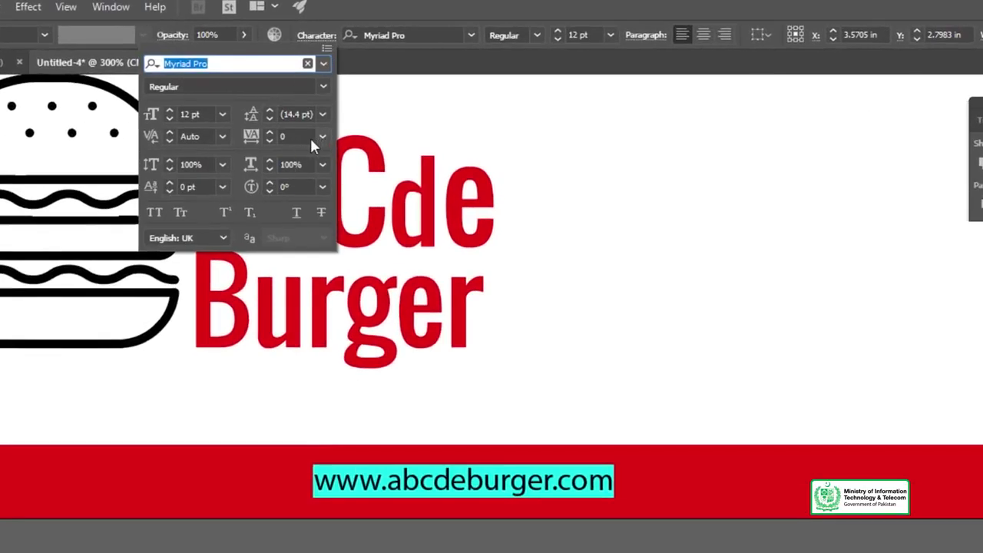
{"action": "left_click", "coordinate": [251, 138]}
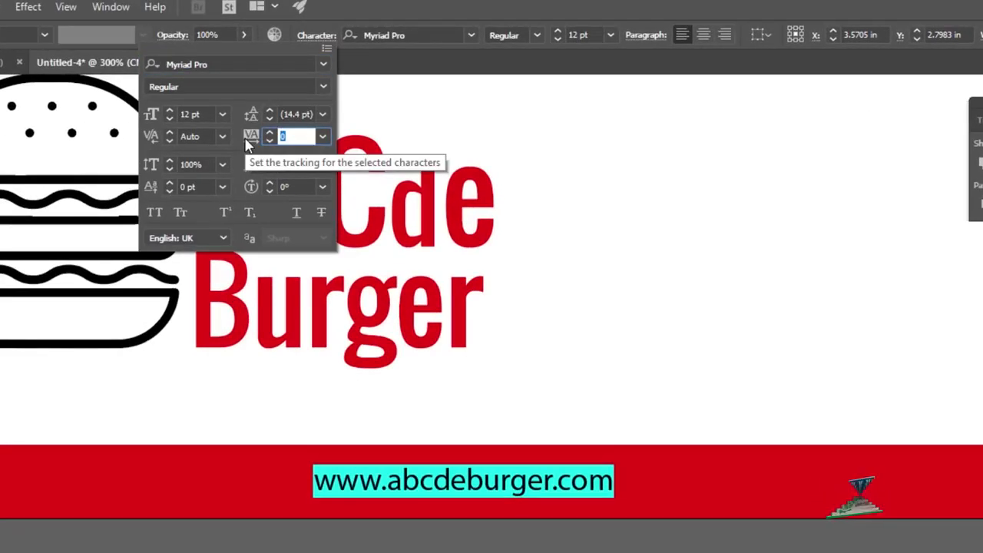
{"action": "type", "text": "100"}
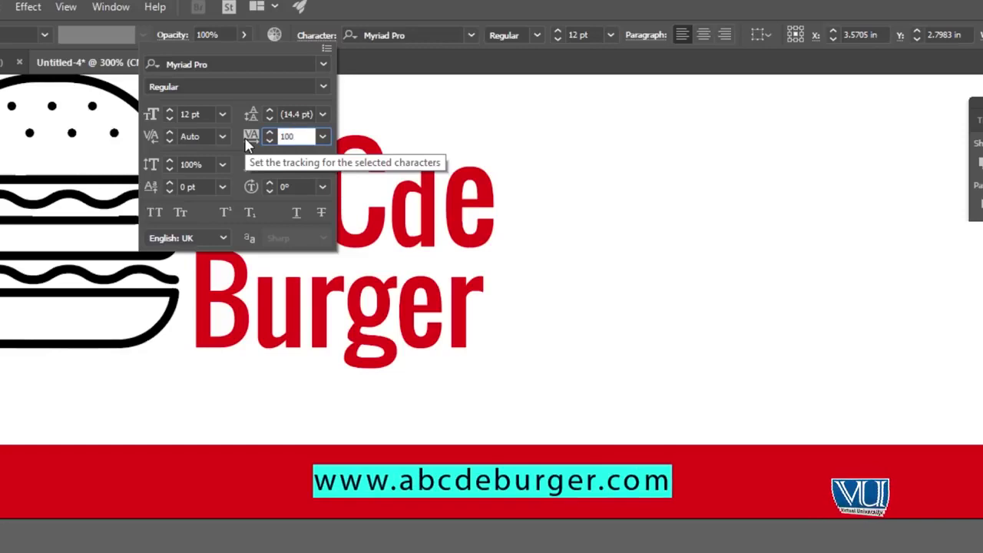
{"action": "key", "text": "BackSpace"}
{"action": "key", "text": "BackSpace"}
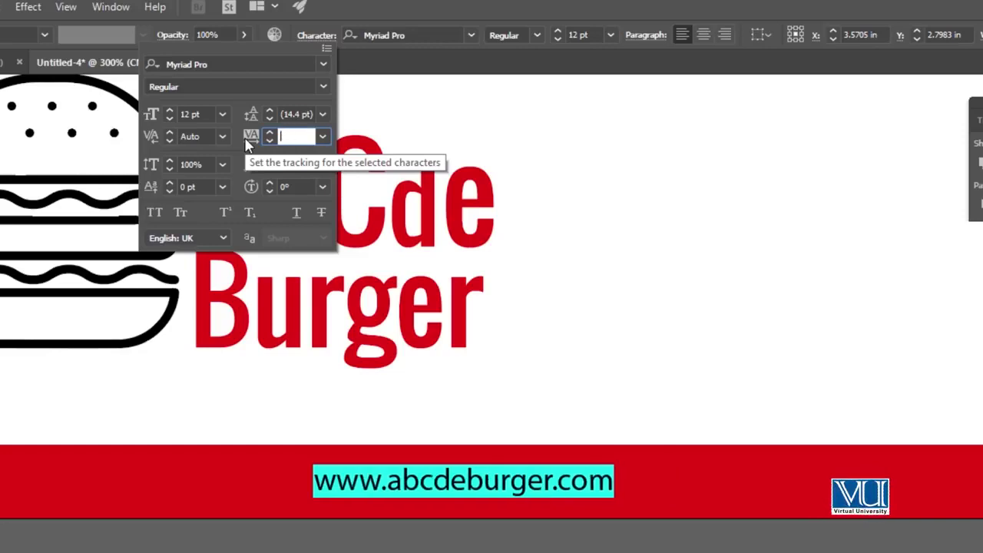
{"action": "type", "text": "300"}
{"action": "key", "text": "BackSpace"}
{"action": "key", "text": "BackSpace"}
{"action": "key", "text": "BackSpace"}
{"action": "type", "text": "50"}
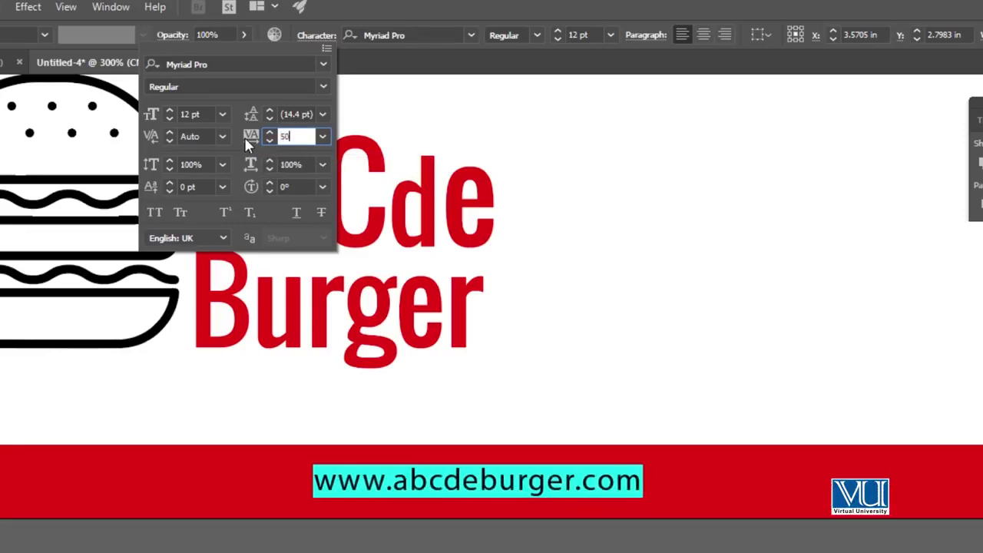
{"action": "type", "text": "0"}
{"action": "key", "text": "Return"}
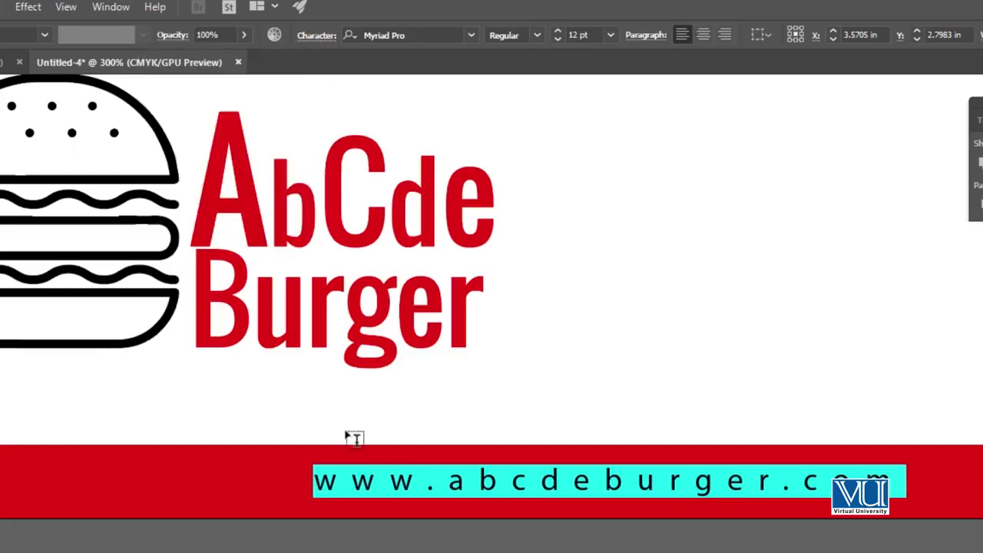
{"action": "key", "text": "Escape"}
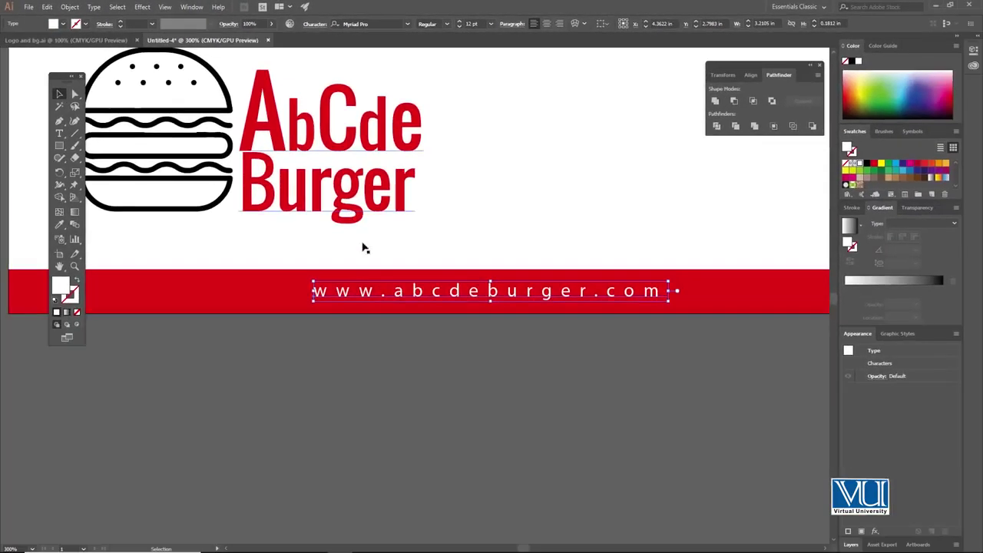
Step: Align the web address text and the red bar on their horizontal centres and nudge both right to fit the artboard
{"action": "left_click", "coordinate": [381, 252], "text": "ctrl+alt"}
{"action": "left_click_drag", "start_coordinate": [474, 374], "coordinate": [422, 368]}
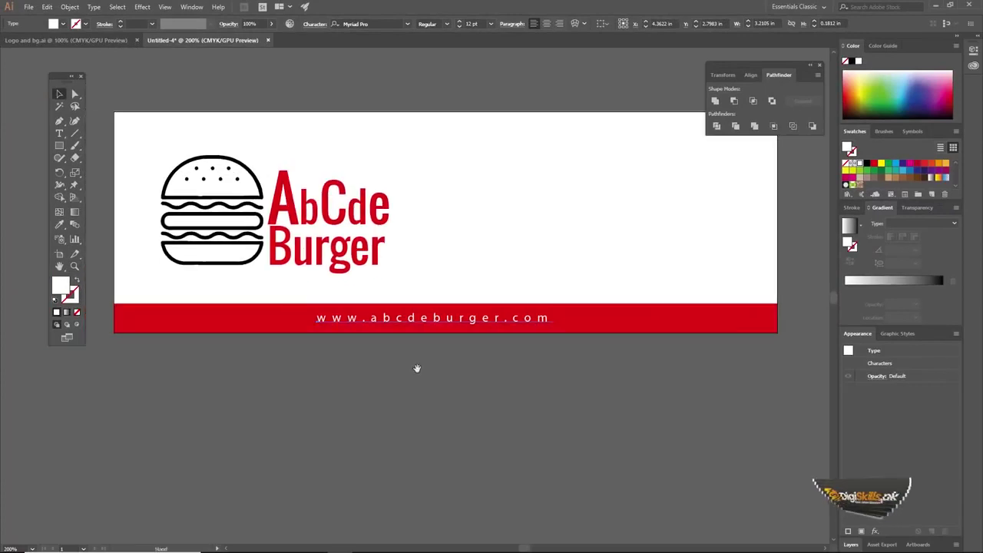
{"action": "left_click", "coordinate": [282, 322], "text": "shift"}
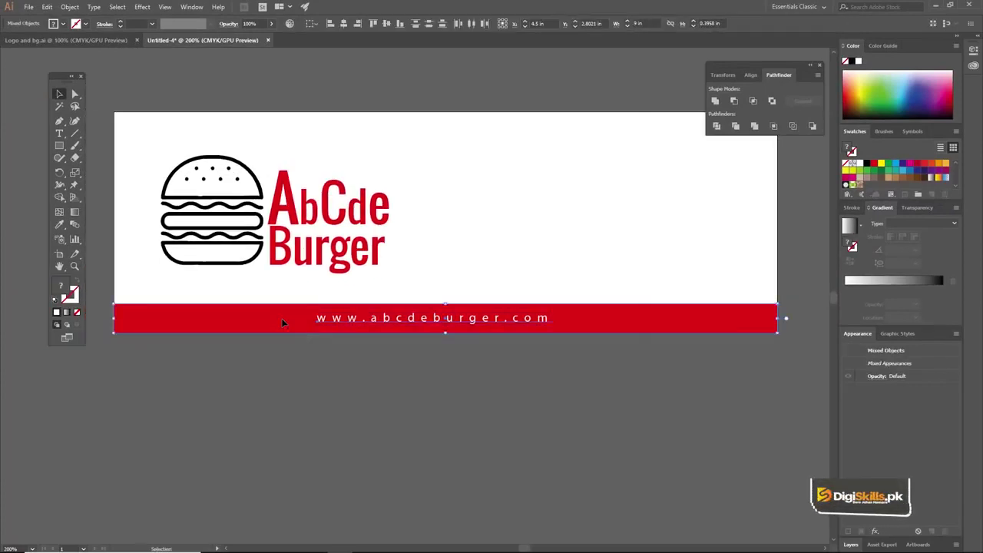
{"action": "left_click", "coordinate": [343, 25]}
{"action": "key", "text": "Right"}
{"action": "key", "text": "Right"}
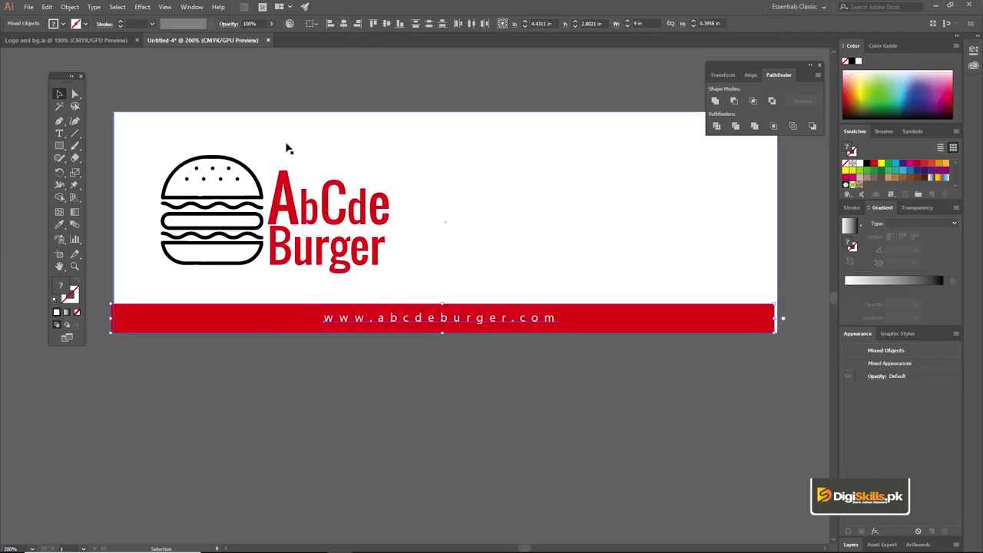
{"action": "left_click", "coordinate": [404, 400]}
{"action": "scroll", "coordinate": [415, 246], "scroll_direction": "up", "scroll_amount": 1}
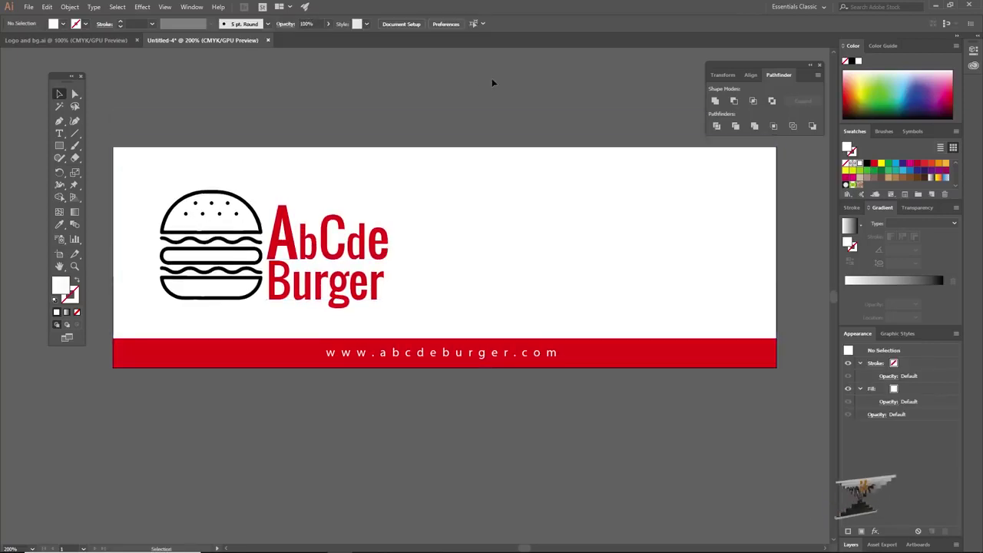
Step: Try to place the mascot-2516138_1280 picture from the 161-Shop Sign- Fascia folder into the sign document
{"action": "mouse_move", "coordinate": [278, 551]}
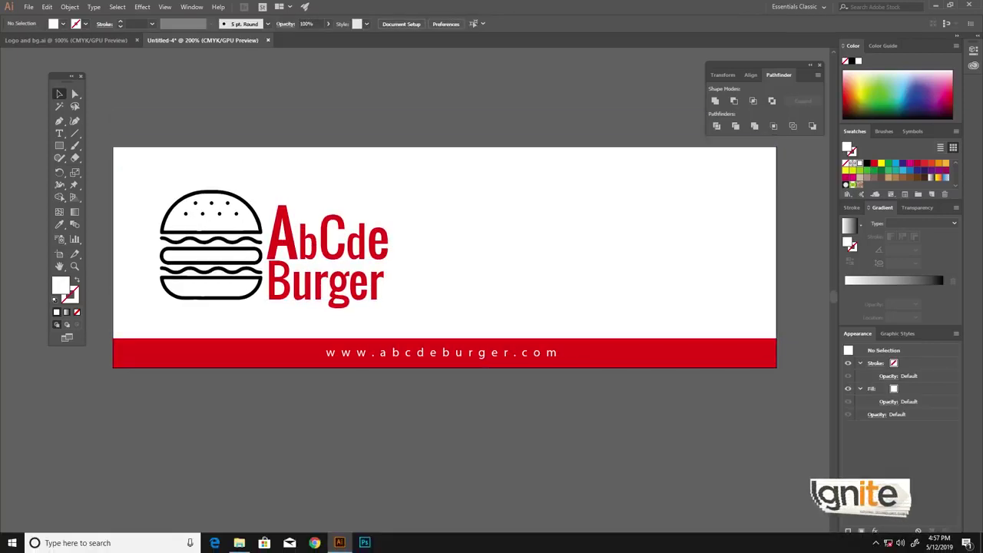
{"action": "left_click", "coordinate": [238, 542]}
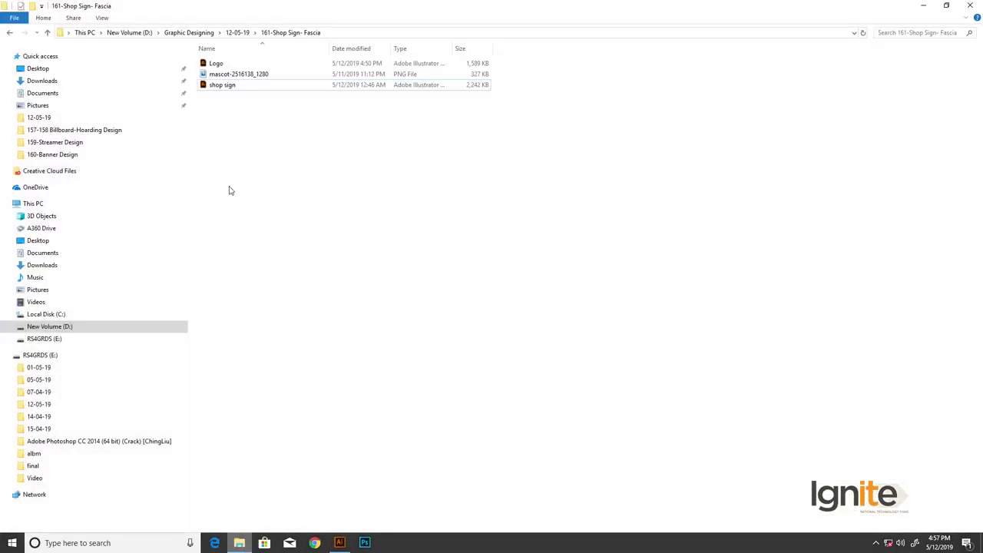
{"action": "left_click", "coordinate": [273, 75]}
{"action": "left_click_drag", "start_coordinate": [272, 75], "coordinate": [341, 541]}
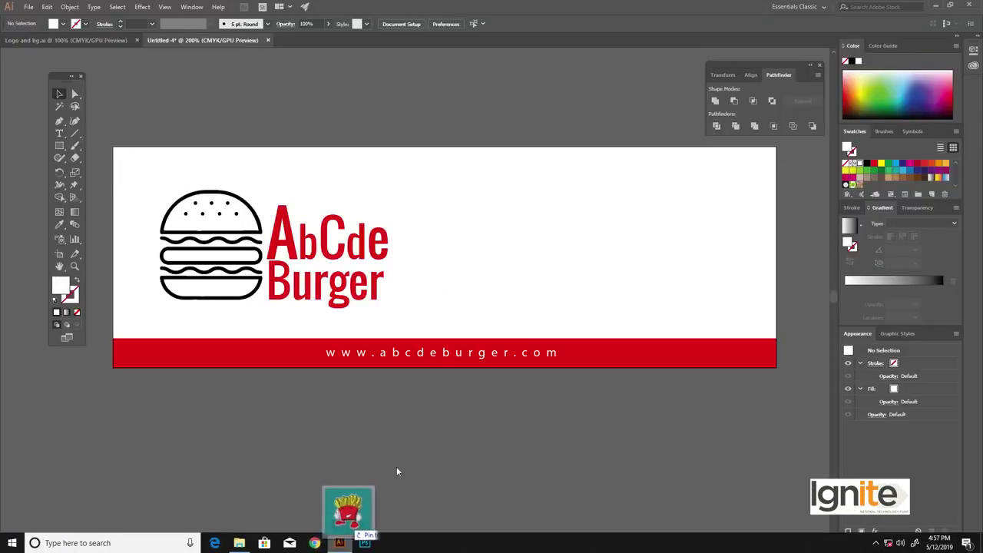
{"action": "left_click_drag", "start_coordinate": [397, 471], "coordinate": [522, 266]}
{"action": "key", "text": "ctrl+0"}
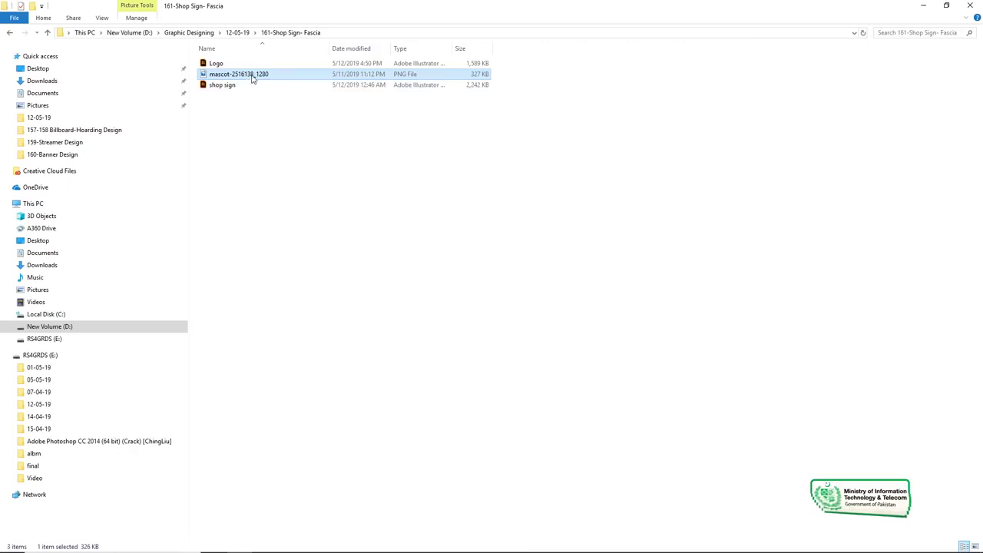
Step: Open the mascot-2516138_1280 picture from the 161-Shop Sign- Fascia folder in Photoshop
{"action": "left_click_drag", "start_coordinate": [253, 74], "coordinate": [393, 368]}
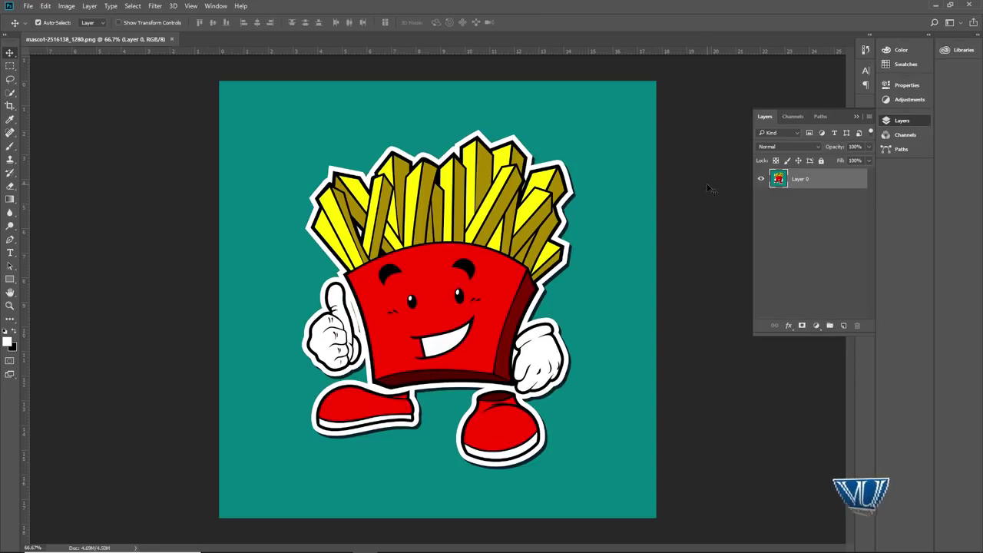
Step: Place a second copy of the mascot picture in the open Photoshop document and delete that added layer
{"action": "left_click", "coordinate": [937, 5]}
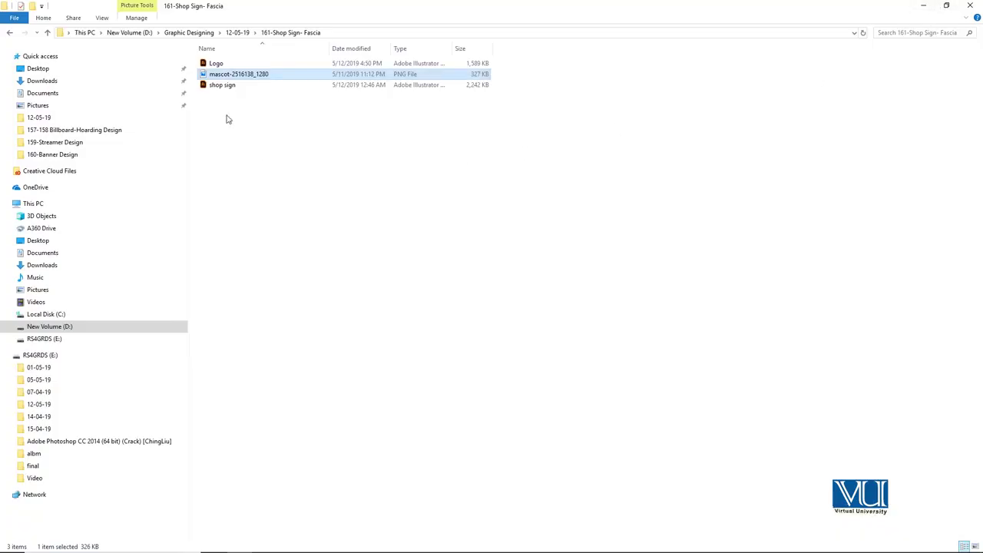
{"action": "left_click", "coordinate": [247, 76]}
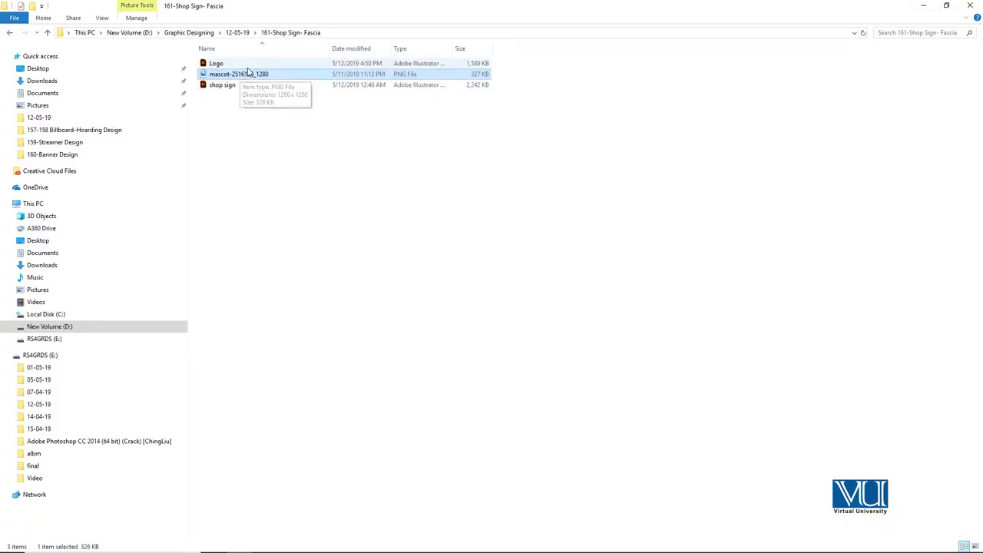
{"action": "left_click_drag", "start_coordinate": [247, 77], "coordinate": [116, 286]}
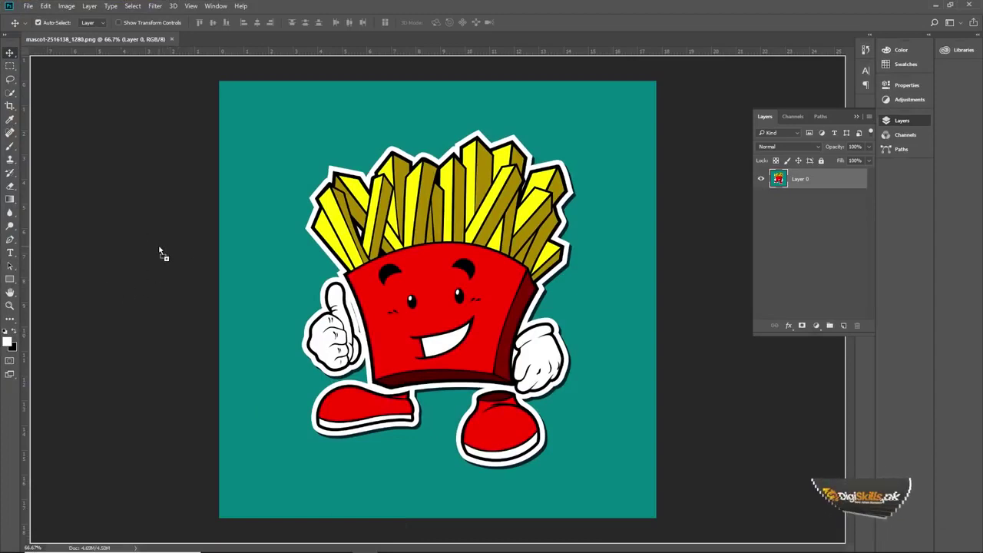
{"action": "left_click_drag", "start_coordinate": [160, 251], "coordinate": [161, 251]}
{"action": "key", "text": "Return"}
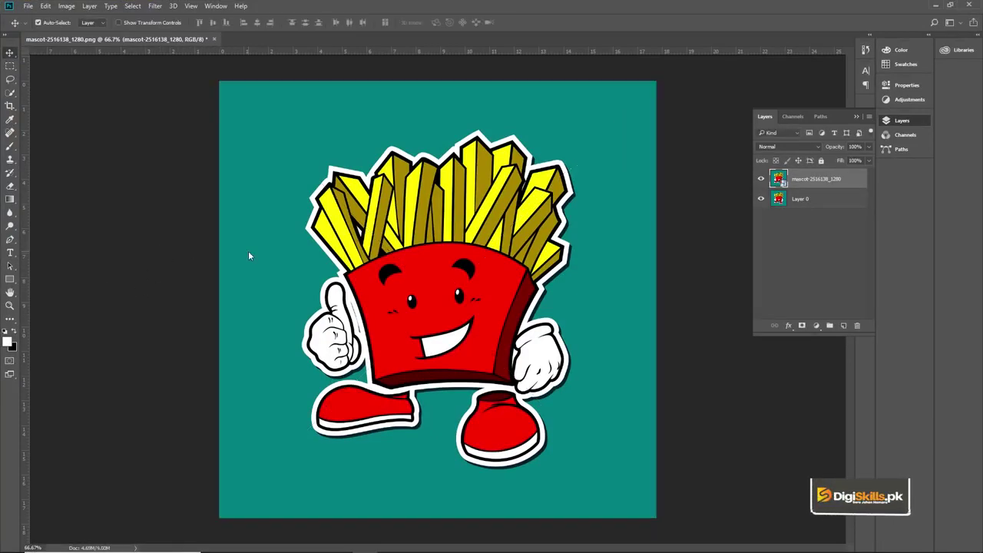
{"action": "left_click_drag", "start_coordinate": [829, 183], "coordinate": [858, 326]}
Step: Select the teal background around the mascot with the Magic Wand, delete it and clear the selection
{"action": "right_click", "coordinate": [12, 94]}
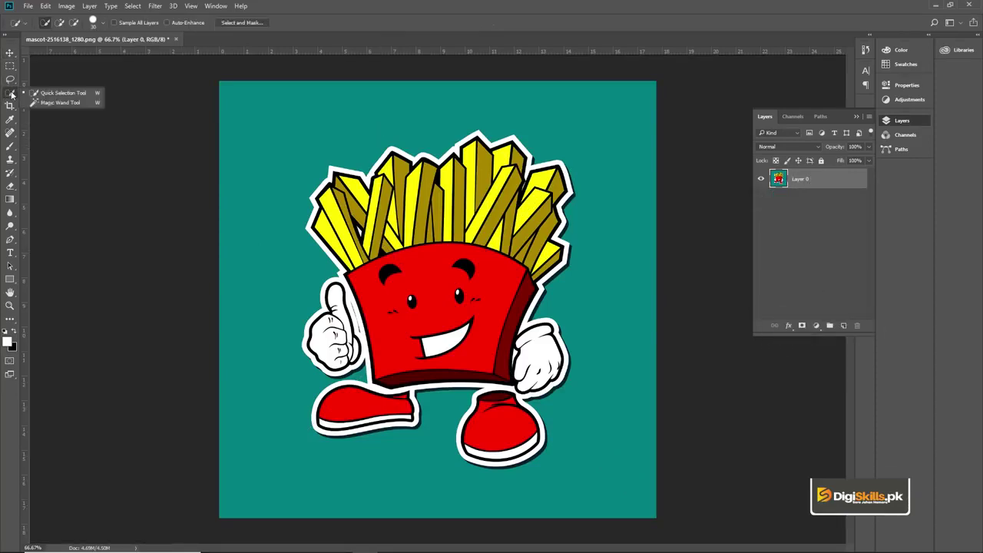
{"action": "left_click", "coordinate": [47, 104]}
{"action": "key", "text": "v"}
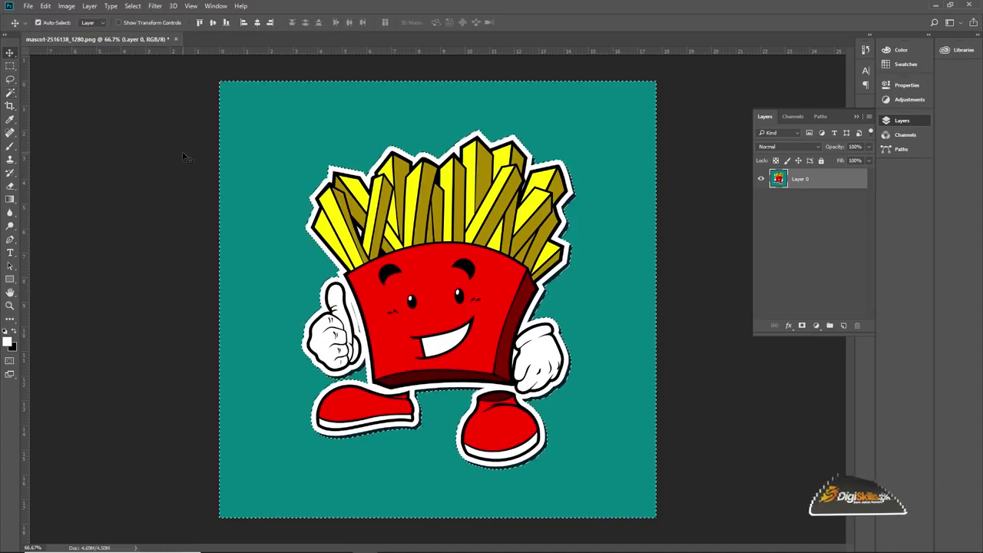
{"action": "key", "text": "Delete"}
{"action": "key", "text": "ctrl+d"}
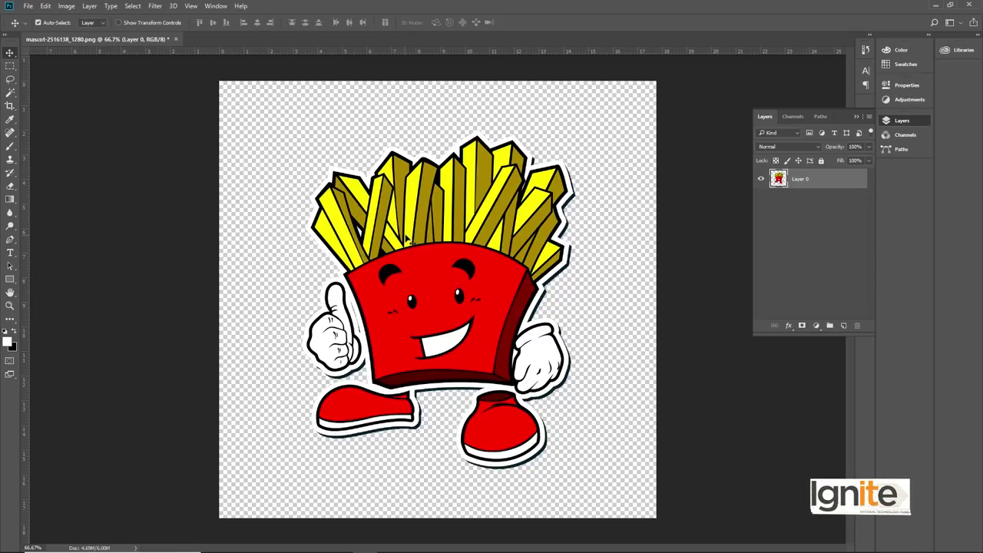
Step: Save the cut-out mascot as a PNG copy named "mascot png" in the 161-Shop Sign- Fascia folder
{"action": "key", "text": "ctrl+shift+s"}
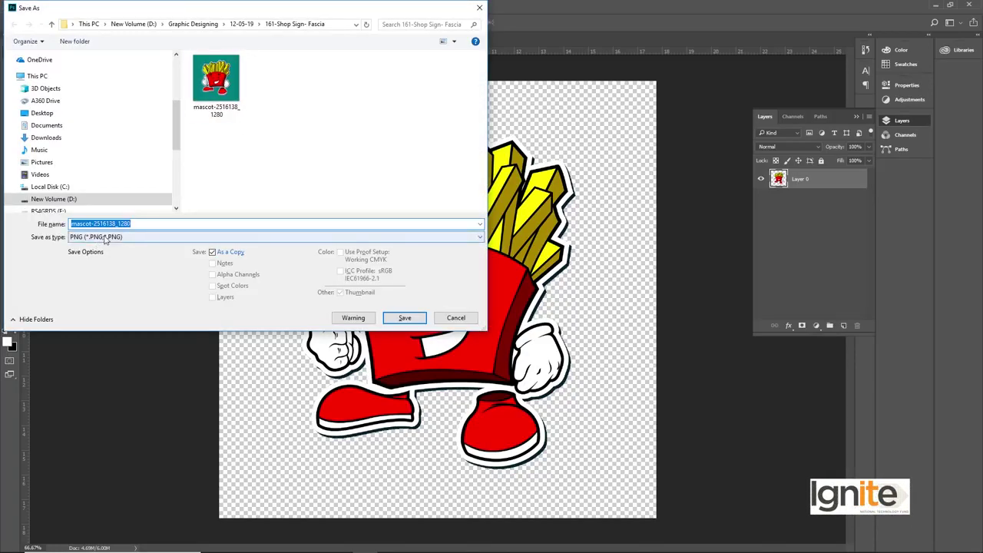
{"action": "type", "text": "mascot "}
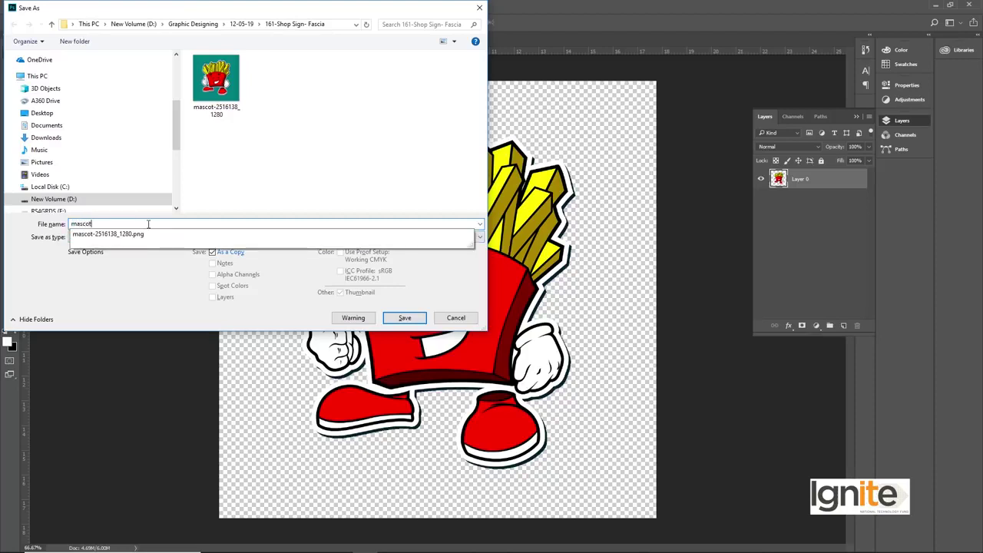
{"action": "type", "text": "png"}
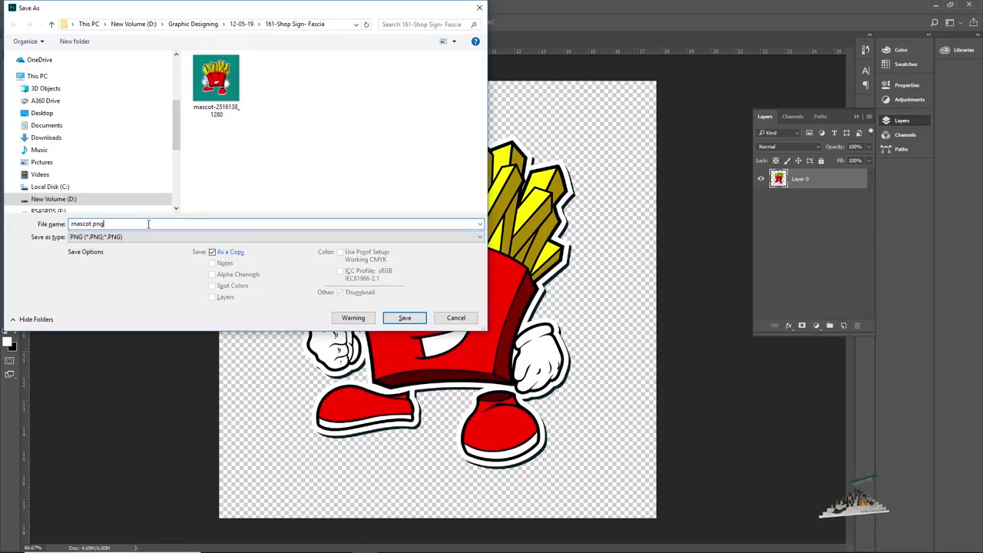
{"action": "left_click", "coordinate": [403, 318]}
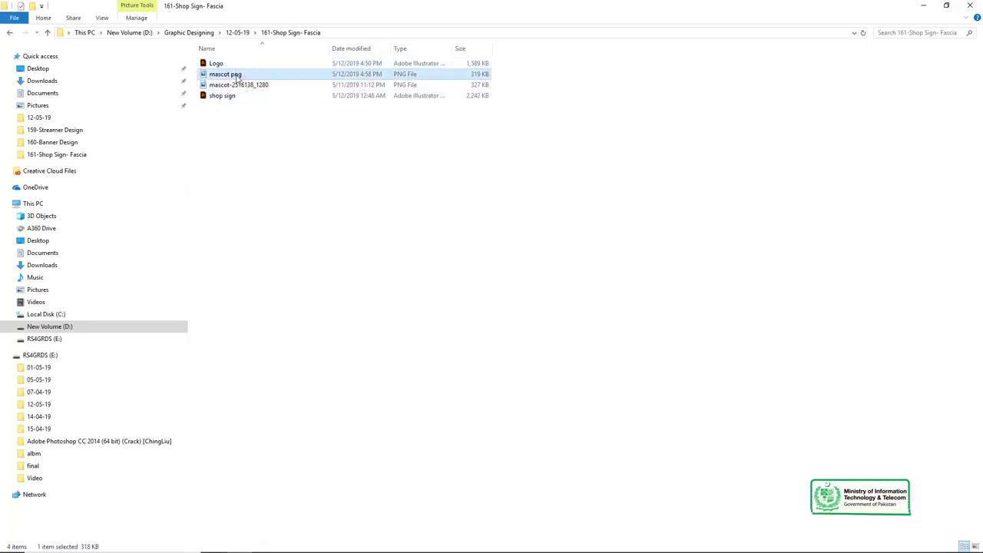
Step: Place the "mascot png" picture in the Illustrator sign document and scale it down to fit the white area right of the logo
{"action": "left_click_drag", "start_coordinate": [225, 74], "coordinate": [396, 309]}
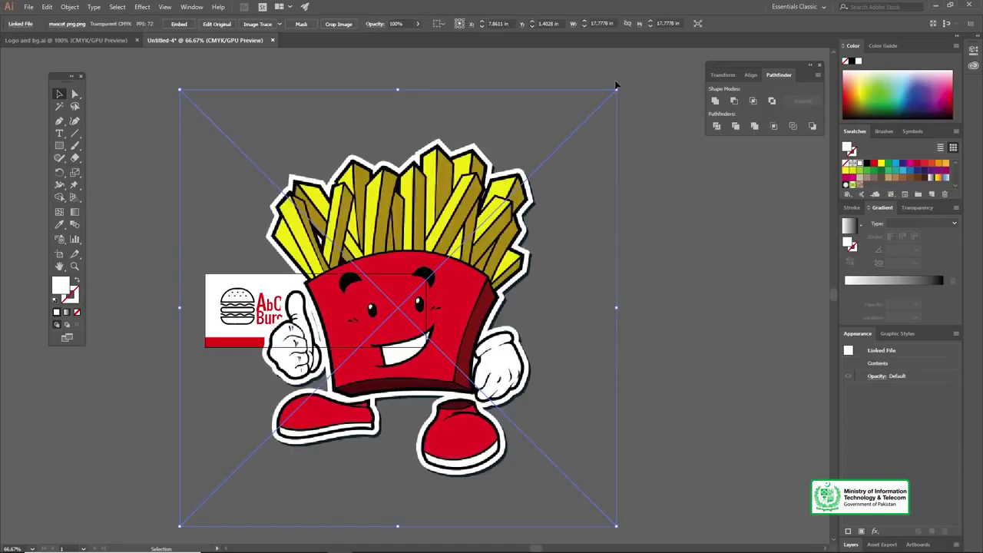
{"action": "left_click_drag", "start_coordinate": [617, 91], "coordinate": [420, 285]}
{"action": "left_click", "coordinate": [362, 325], "text": "ctrl"}
{"action": "left_click", "coordinate": [353, 314], "text": "ctrl"}
{"action": "left_click_drag", "start_coordinate": [401, 228], "coordinate": [432, 259]}
{"action": "left_click_drag", "start_coordinate": [620, 259], "coordinate": [504, 261]}
{"action": "left_click_drag", "start_coordinate": [557, 215], "coordinate": [593, 193]}
{"action": "mouse_move", "coordinate": [535, 239]}
{"action": "left_mouse_down"}
{"action": "mouse_move", "coordinate": [553, 238]}
{"action": "mouse_move", "coordinate": [544, 240]}
{"action": "left_mouse_up"}
Step: Move the burger logo slightly right towards the mascot and group it with the mascot picture
{"action": "left_click", "coordinate": [354, 253]}
{"action": "key", "text": "ctrl+shift+a"}
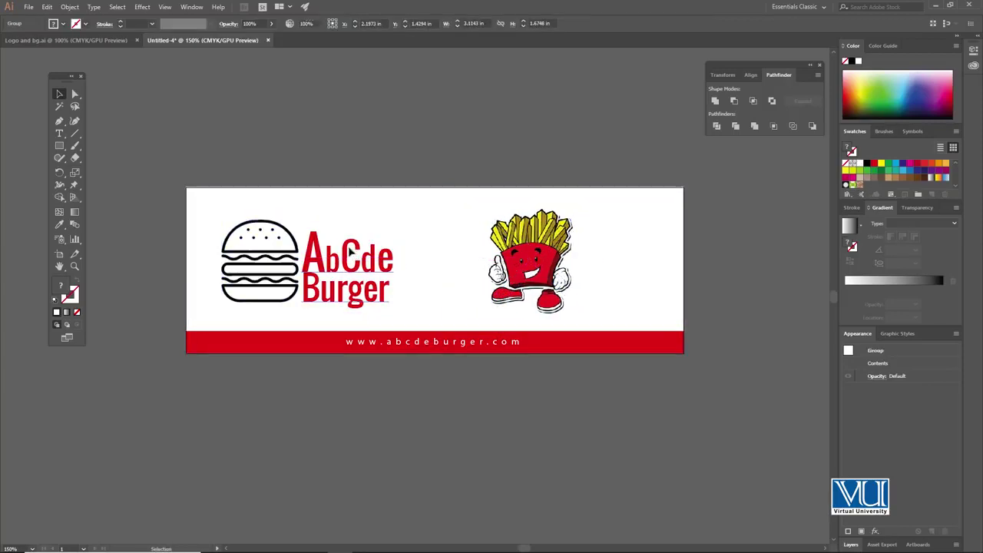
{"action": "key", "text": "ctrl+space"}
{"action": "left_click", "coordinate": [420, 266], "text": "ctrl"}
{"action": "left_click_drag", "start_coordinate": [450, 274], "coordinate": [450, 253]}
{"action": "left_click_drag", "start_coordinate": [359, 254], "coordinate": [419, 253]}
{"action": "key", "text": "ctrl+z"}
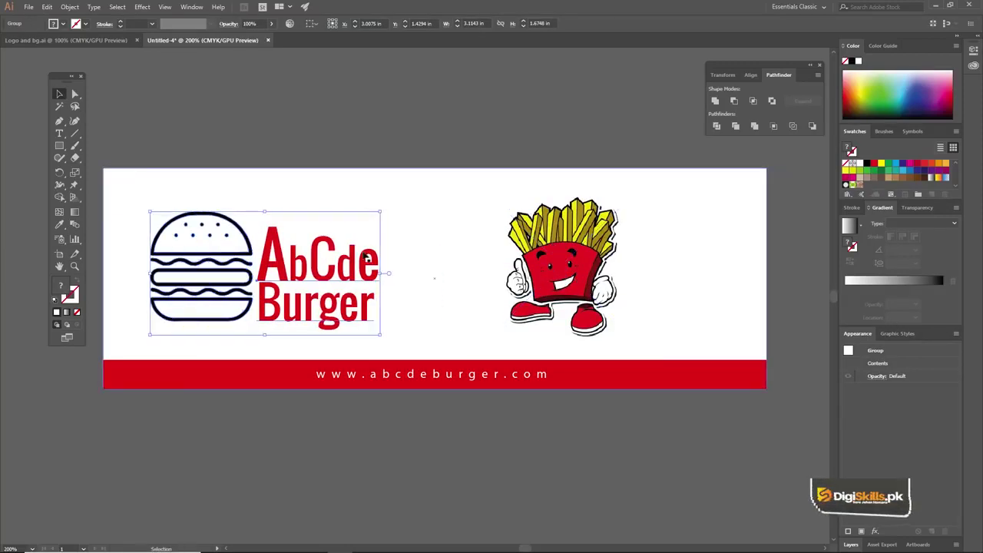
{"action": "left_click_drag", "start_coordinate": [327, 260], "coordinate": [340, 259]}
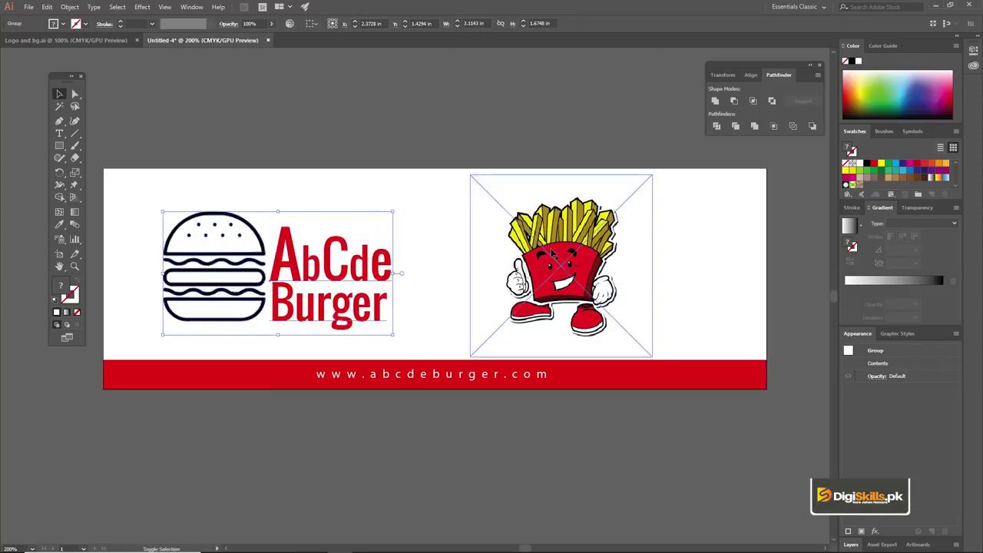
{"action": "left_click", "coordinate": [551, 254], "text": "shift"}
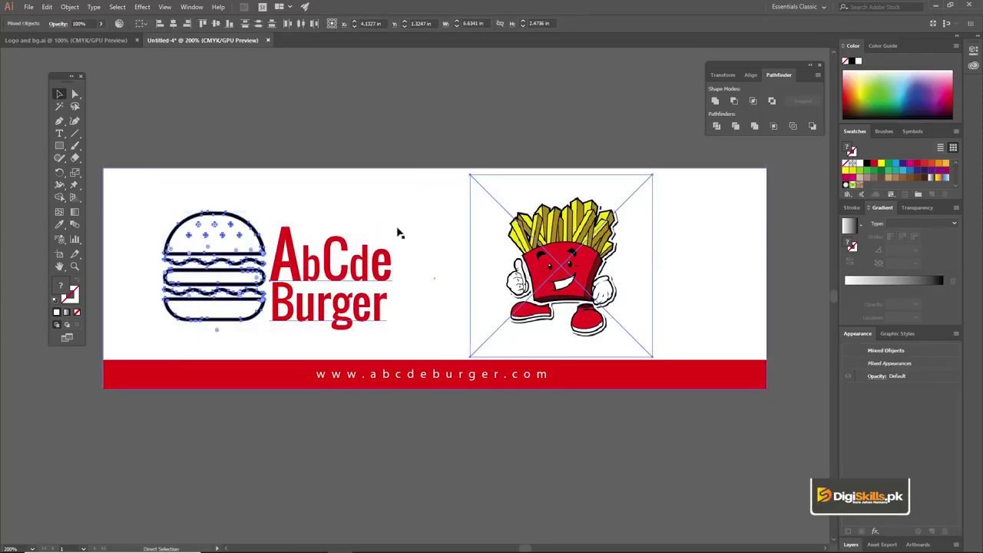
{"action": "key", "text": "ctrl+g"}
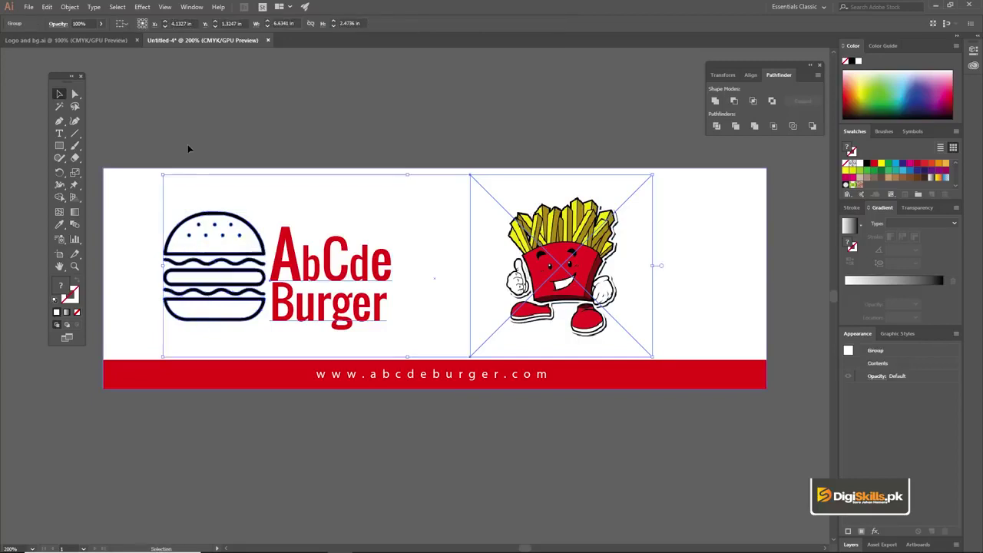
Step: Align the logo-and-mascot group and the white background on their horizontal centres and nudge both right to fit the artboard
{"action": "left_click", "coordinate": [138, 170], "text": "shift"}
{"action": "left_click", "coordinate": [172, 24]}
{"action": "key", "text": "Right"}
{"action": "key", "text": "Right"}
{"action": "key", "text": "Right"}
{"action": "key", "text": "Right"}
{"action": "key", "text": "Right"}
{"action": "key", "text": "Right"}
{"action": "key", "text": "Right"}
{"action": "key", "text": "Right"}
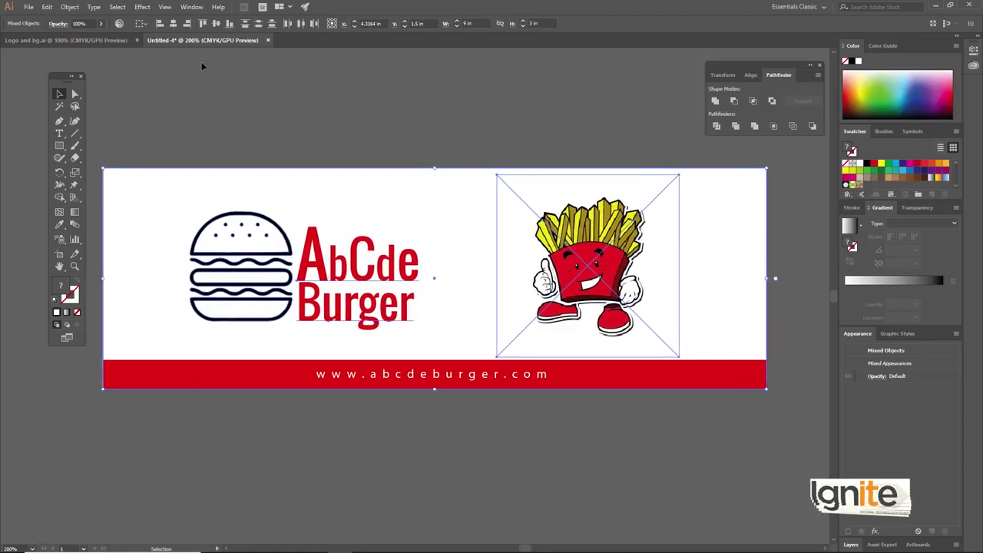
{"action": "left_click", "coordinate": [224, 89]}
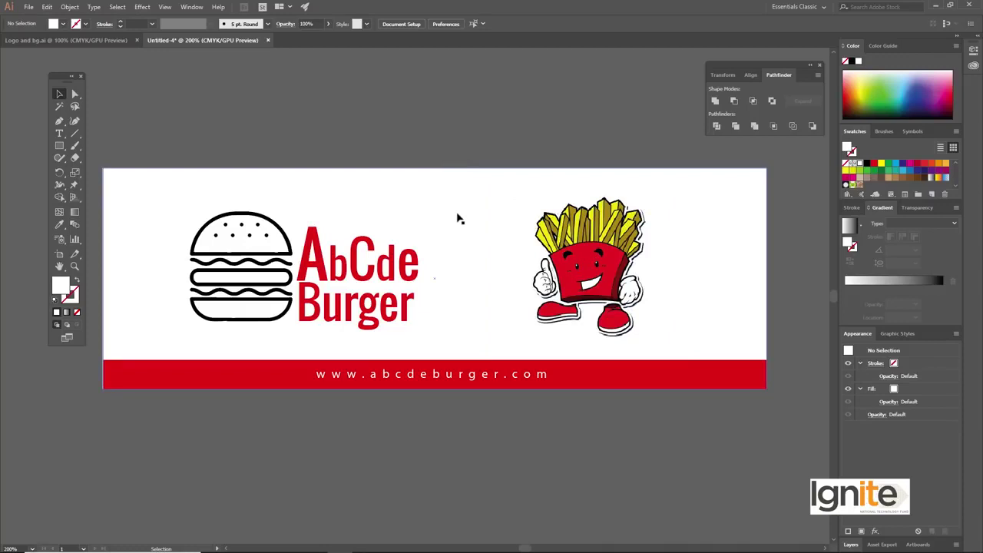
Step: Draw a thin vertical rectangle about 0.08 × 1.41 in between the logo and the mascot and fill it with red
{"action": "left_click", "coordinate": [60, 146]}
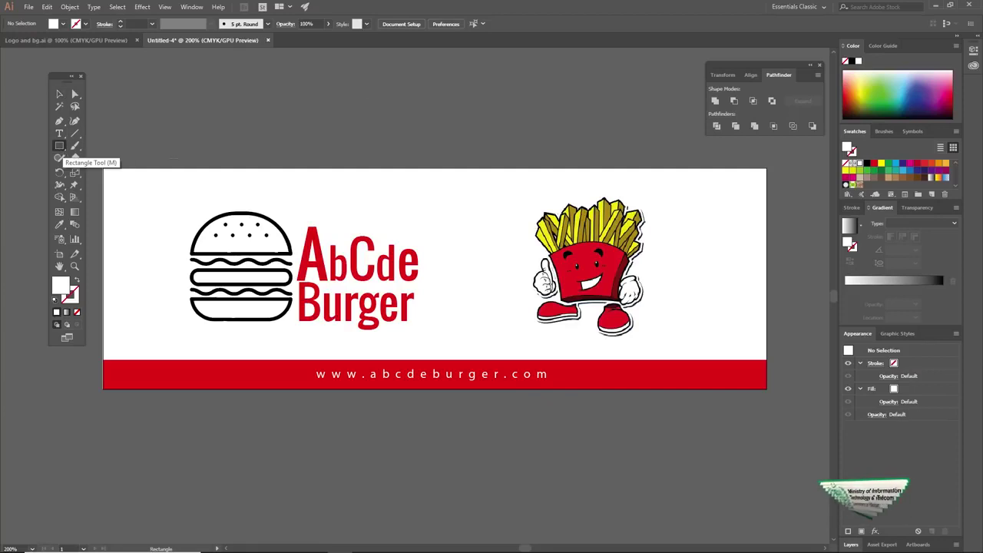
{"action": "left_click_drag", "start_coordinate": [471, 220], "coordinate": [476, 323]}
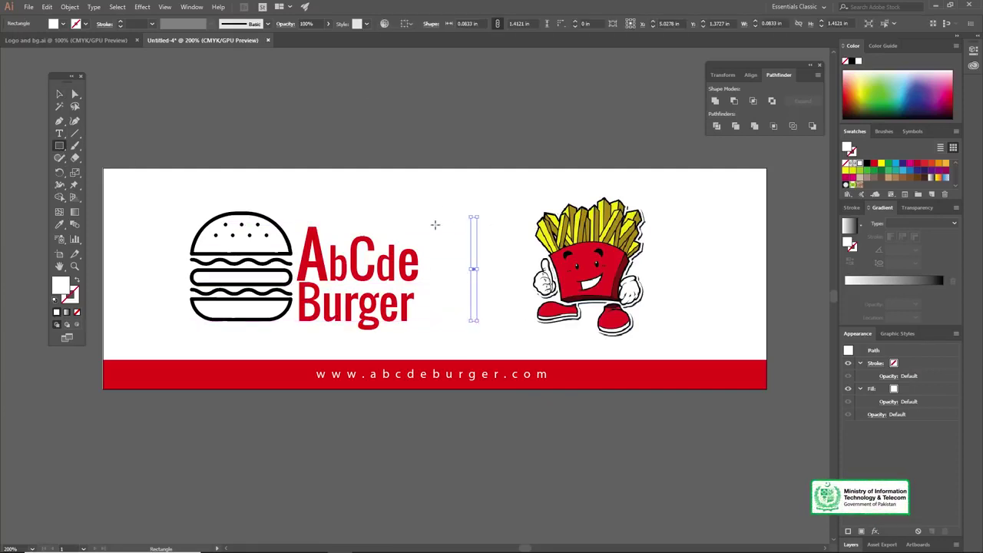
{"action": "left_click", "coordinate": [65, 24]}
{"action": "left_click", "coordinate": [35, 40]}
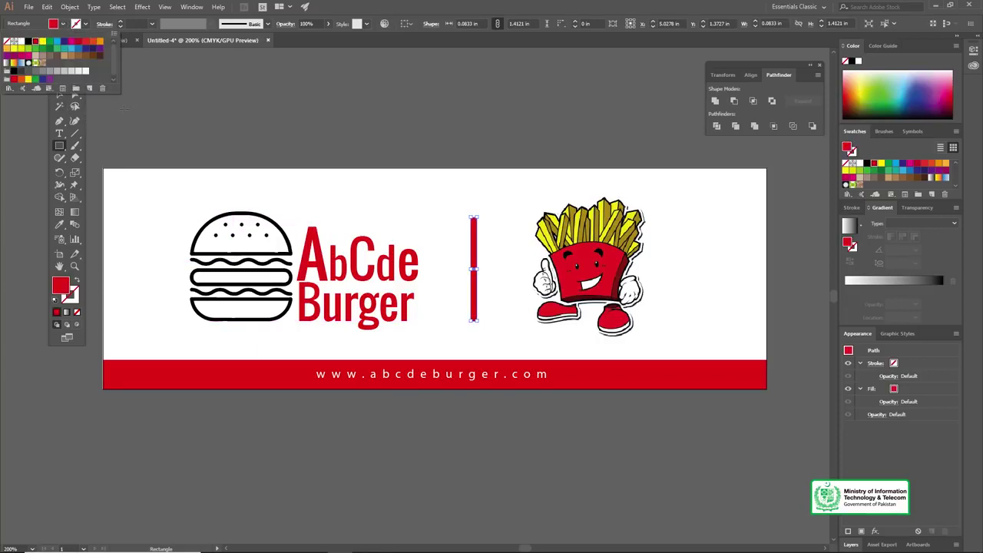
{"action": "left_click", "coordinate": [124, 109]}
{"action": "left_click", "coordinate": [60, 94]}
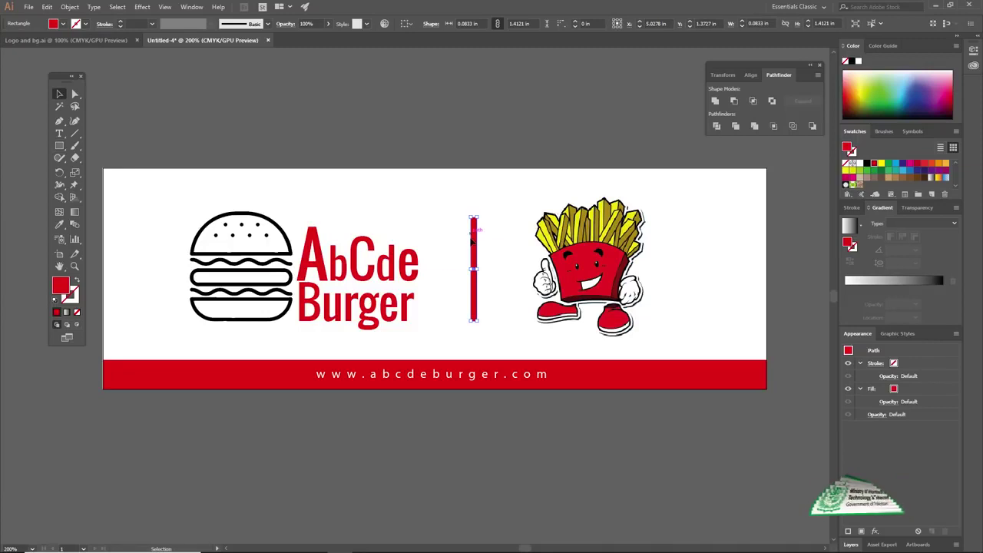
Step: Reposition the red divider slightly right and down so it sits midway between the logo and the mascot
{"action": "key", "text": "ctrl+plus"}
{"action": "scroll", "coordinate": [408, 229], "scroll_direction": "right", "scroll_amount": 2}
{"action": "left_click_drag", "start_coordinate": [404, 216], "coordinate": [401, 203]}
{"action": "key", "text": "z"}
{"action": "left_click", "coordinate": [415, 266], "text": "alt"}
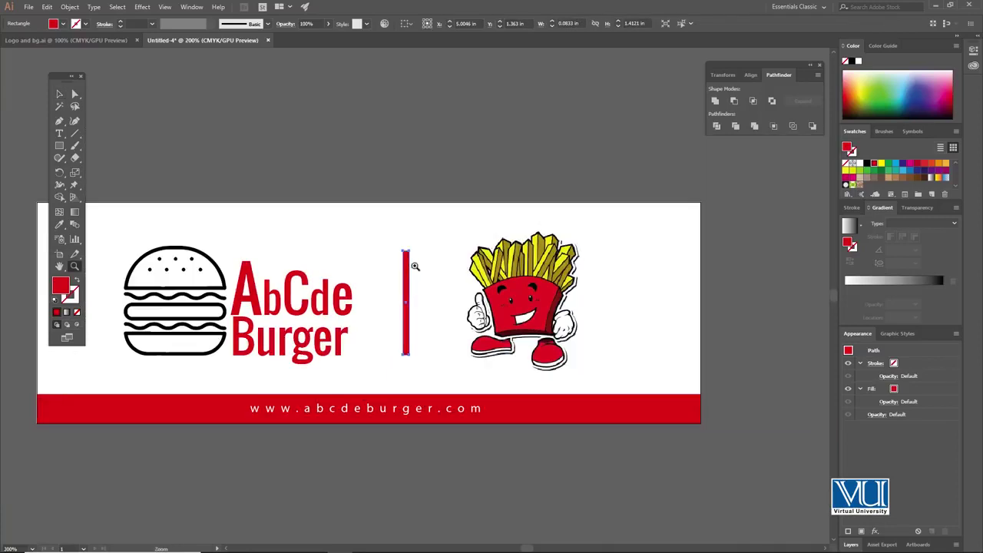
{"action": "key", "text": "v"}
{"action": "key", "text": "Right"}
{"action": "key", "text": "Right"}
{"action": "key", "text": "Right"}
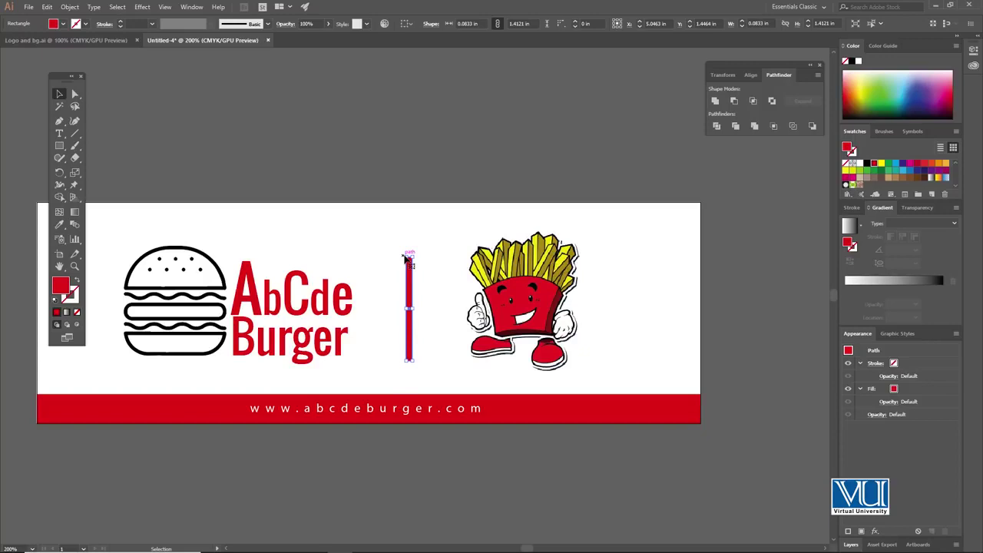
{"action": "left_click", "coordinate": [416, 176]}
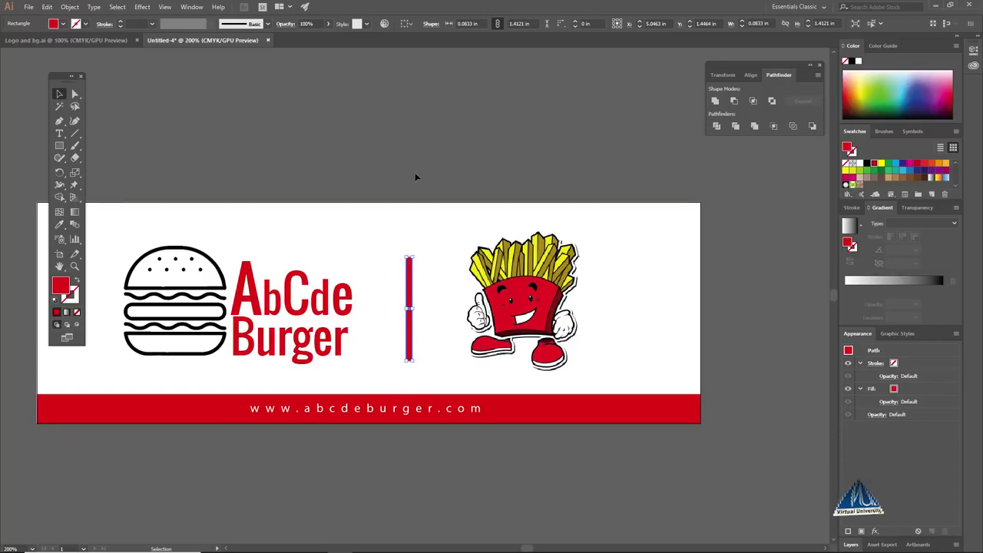
{"action": "key", "text": "z"}
{"action": "left_click", "coordinate": [395, 268], "text": "alt"}
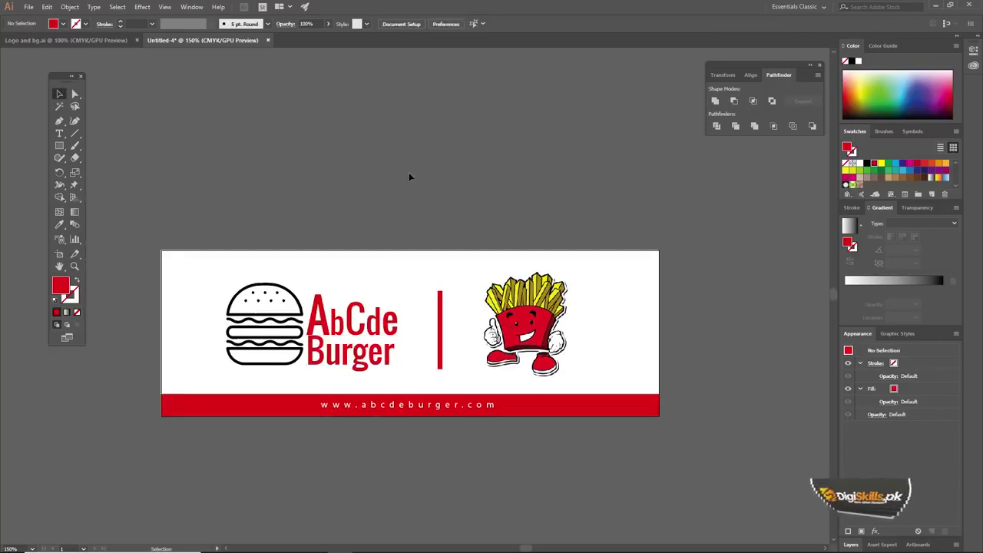
{"action": "left_click_drag", "start_coordinate": [432, 226], "coordinate": [431, 193]}
{"action": "key", "text": "v"}
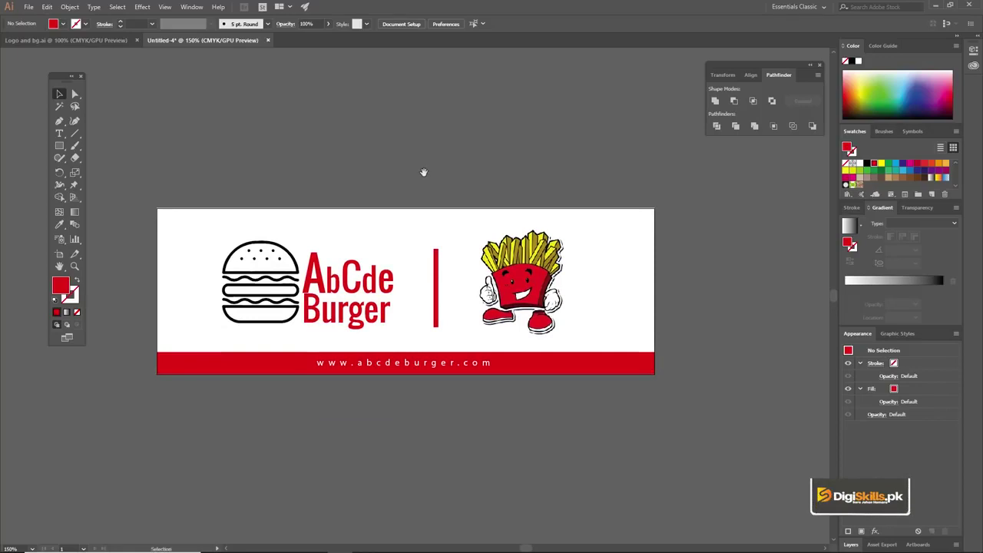